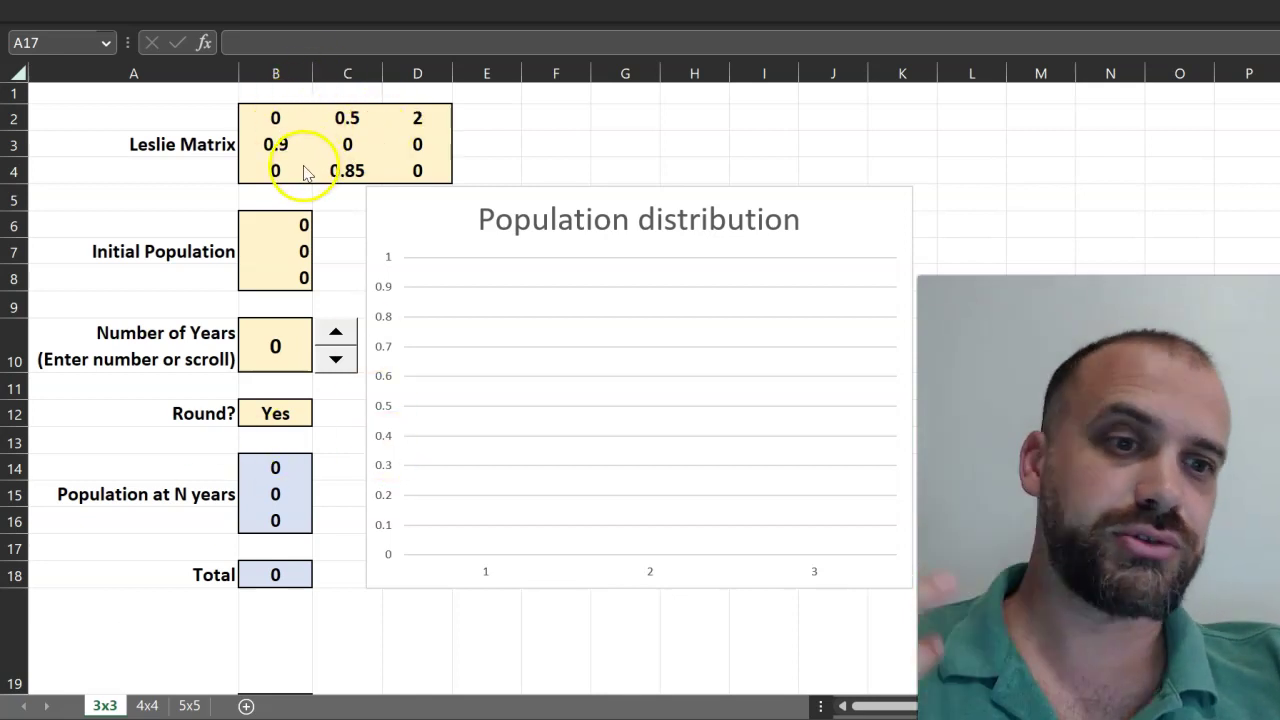
Review the Leslie matrix's fertility and survival rates, then enter 1000 as the first age class's initial population
{"action": "left_click", "coordinate": [270, 117]}
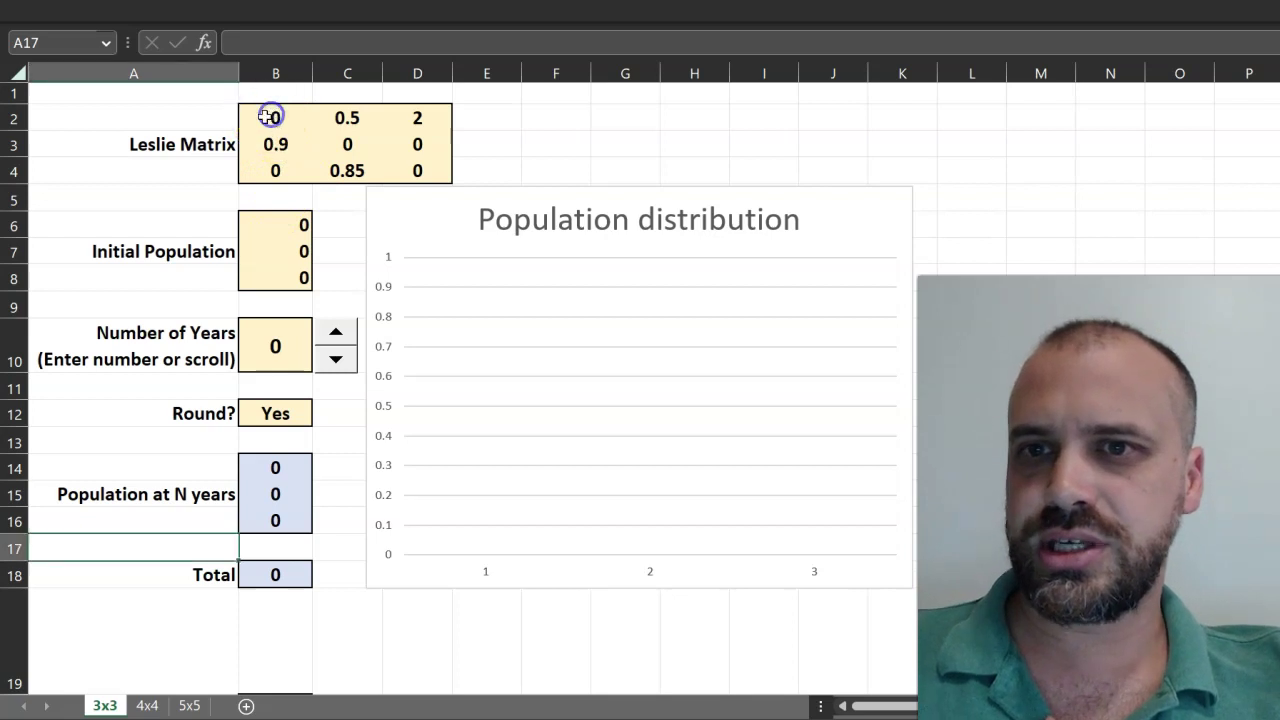
{"action": "left_click_drag", "start_coordinate": [270, 117], "coordinate": [385, 117]}
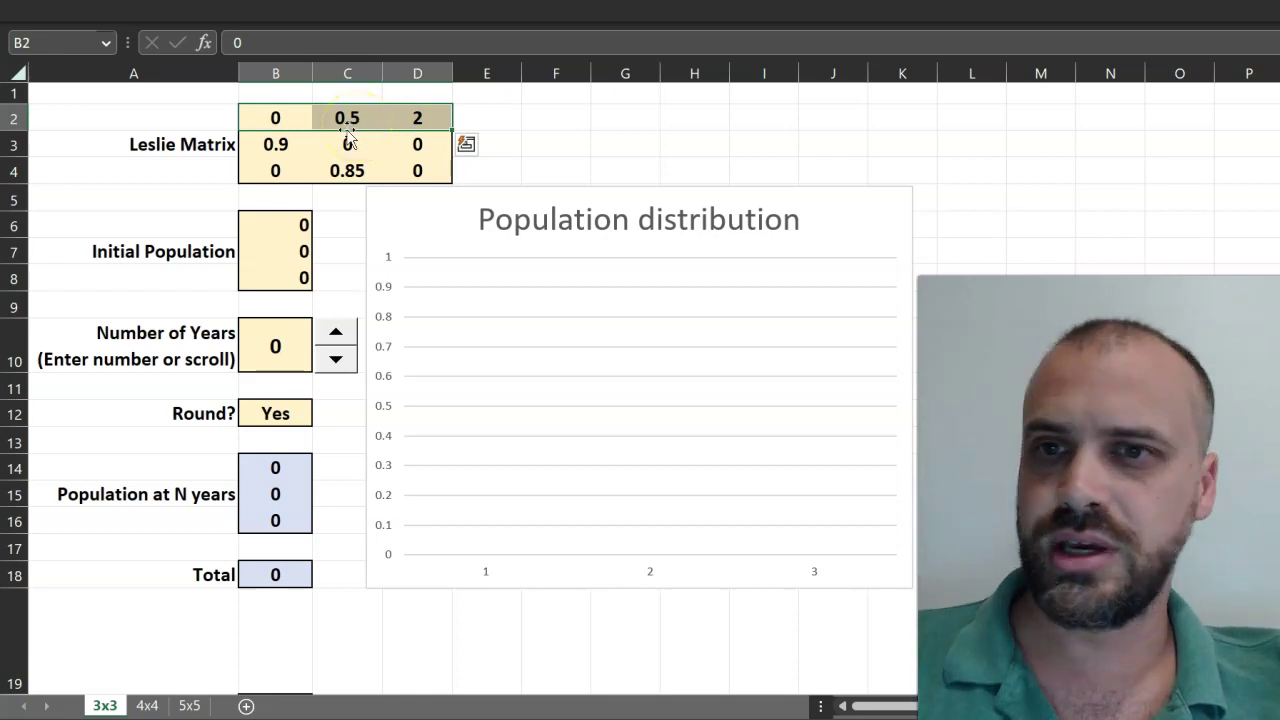
{"action": "left_click", "coordinate": [287, 145]}
{"action": "left_click", "coordinate": [347, 170]}
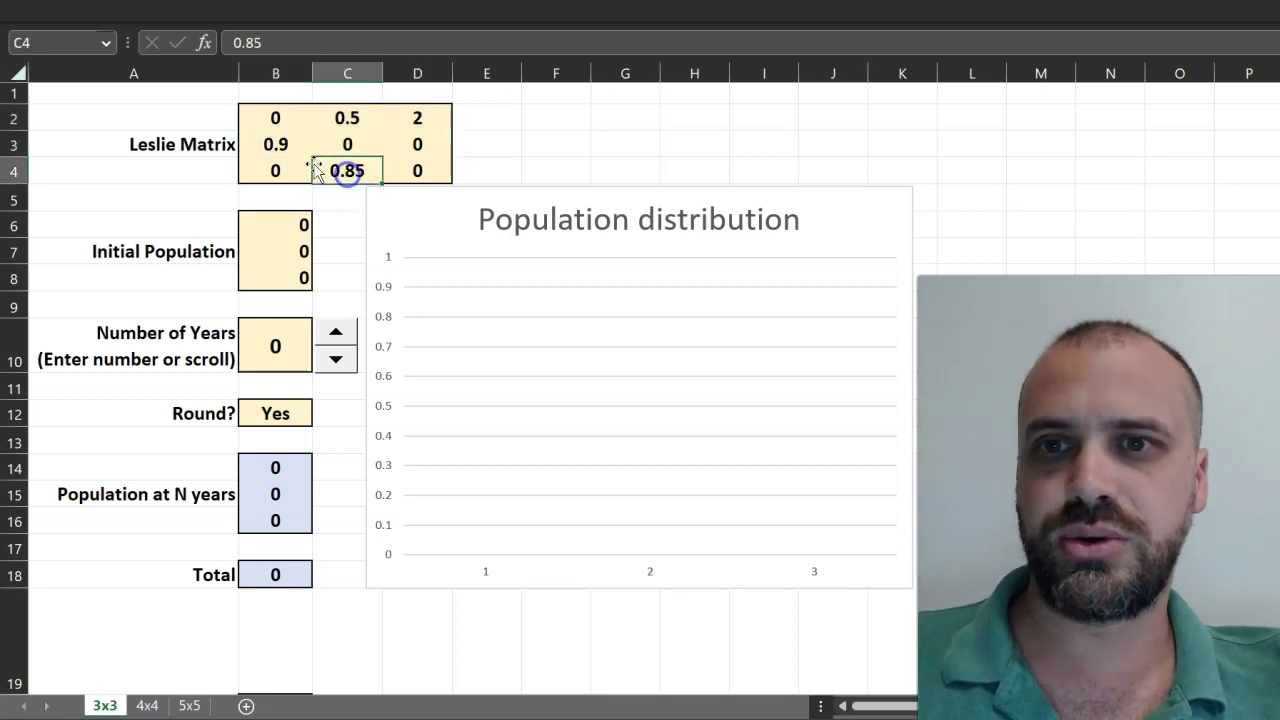
{"action": "left_click", "coordinate": [288, 150]}
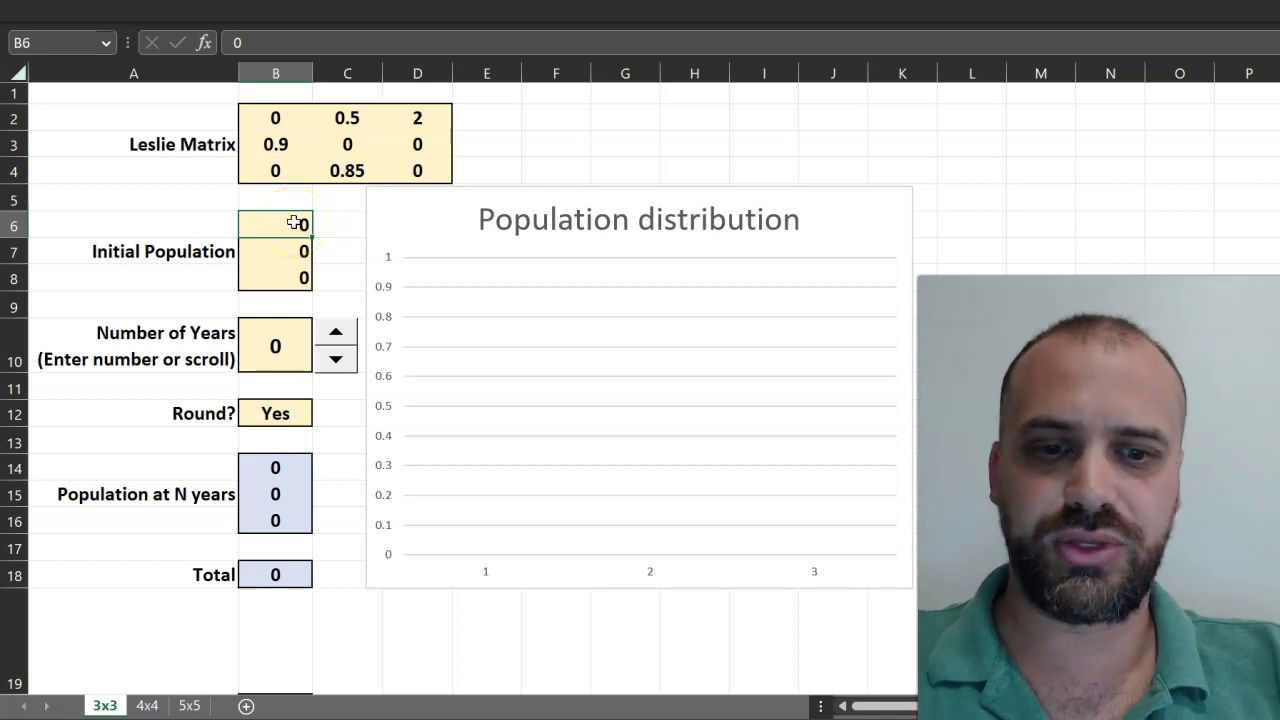
{"action": "key", "text": "Return"}
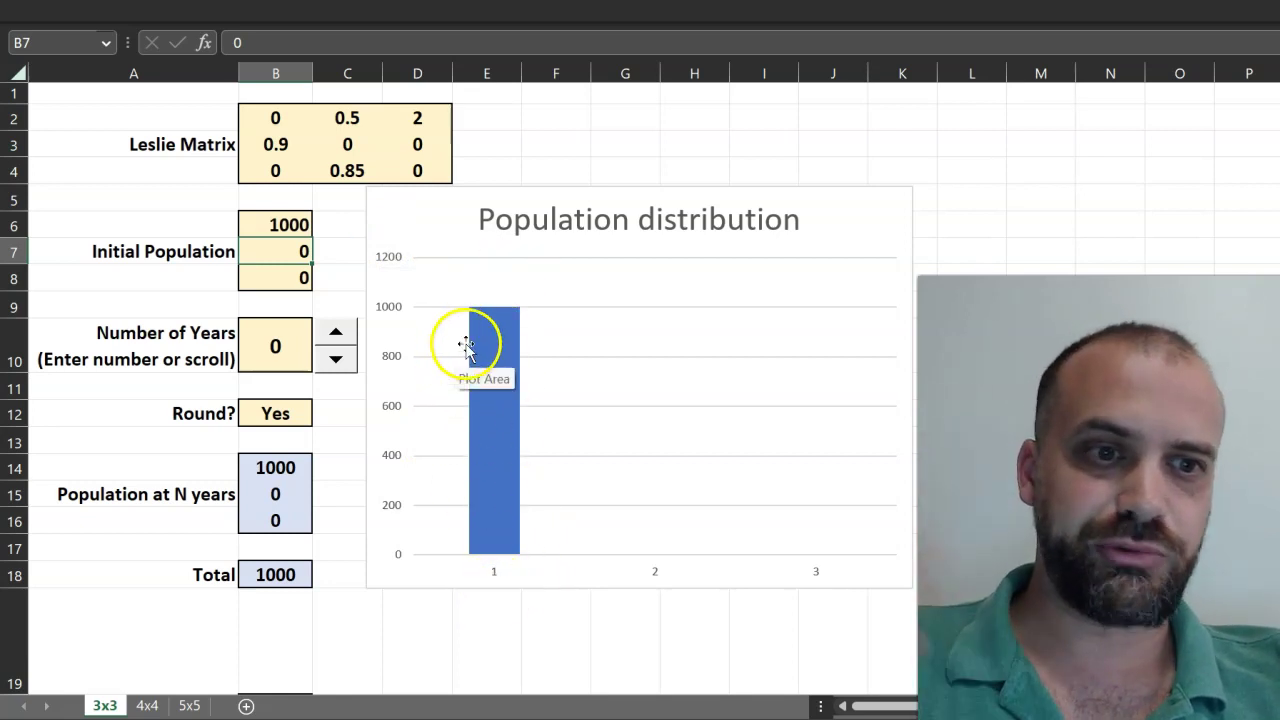
{"action": "mouse_move", "coordinate": [500, 390]}
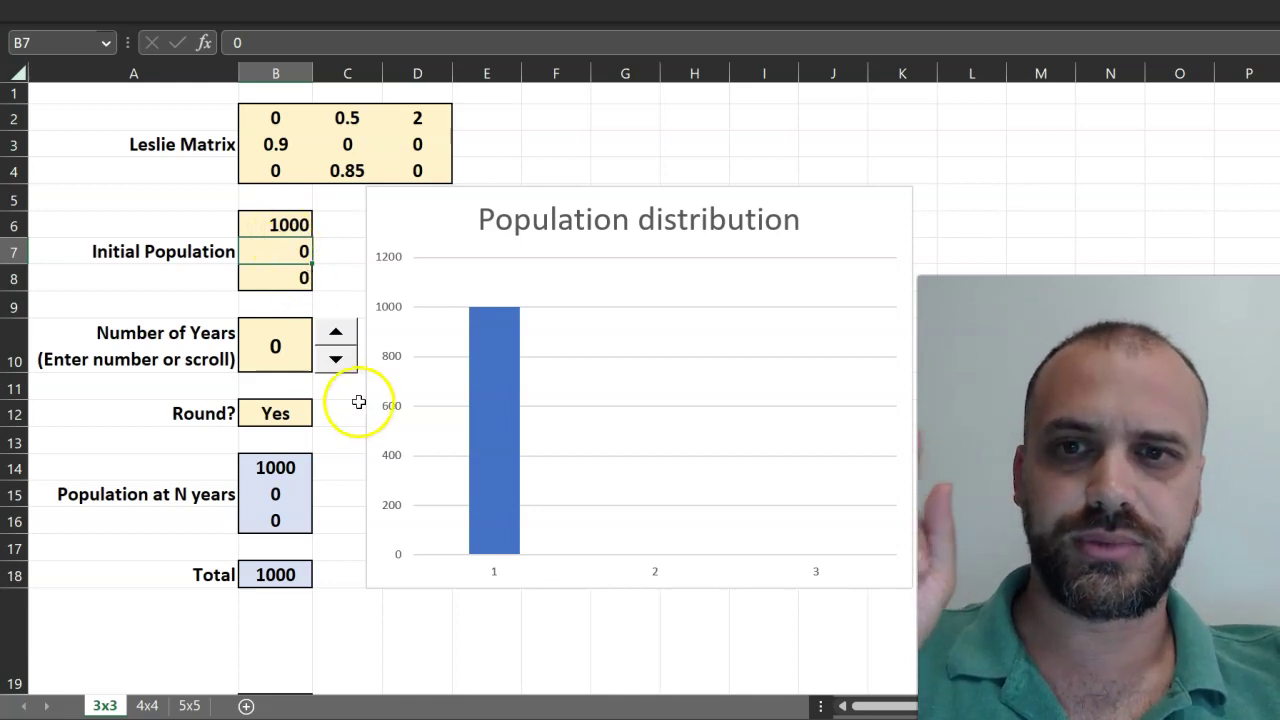
Step Number of Years between 0 and 1, then up to 2, giving populations 450, 0 and 765
{"action": "left_click", "coordinate": [336, 335]}
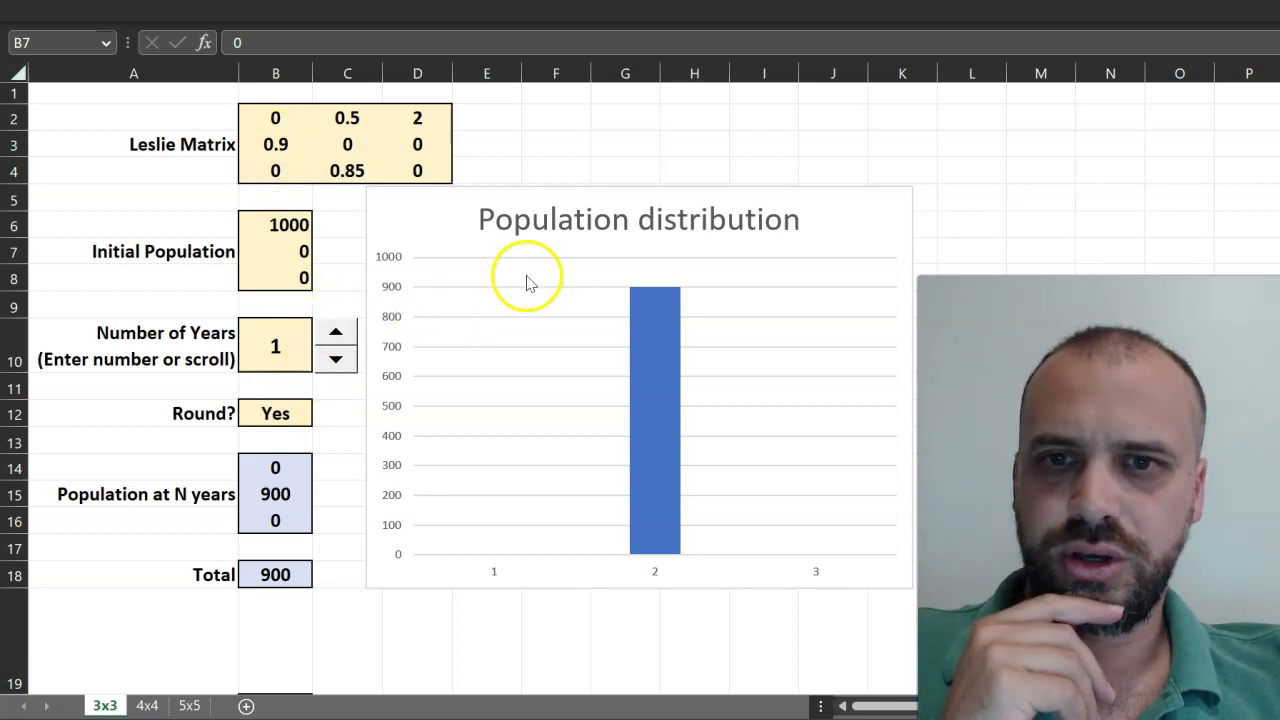
{"action": "left_click", "coordinate": [330, 358]}
{"action": "left_click", "coordinate": [334, 360]}
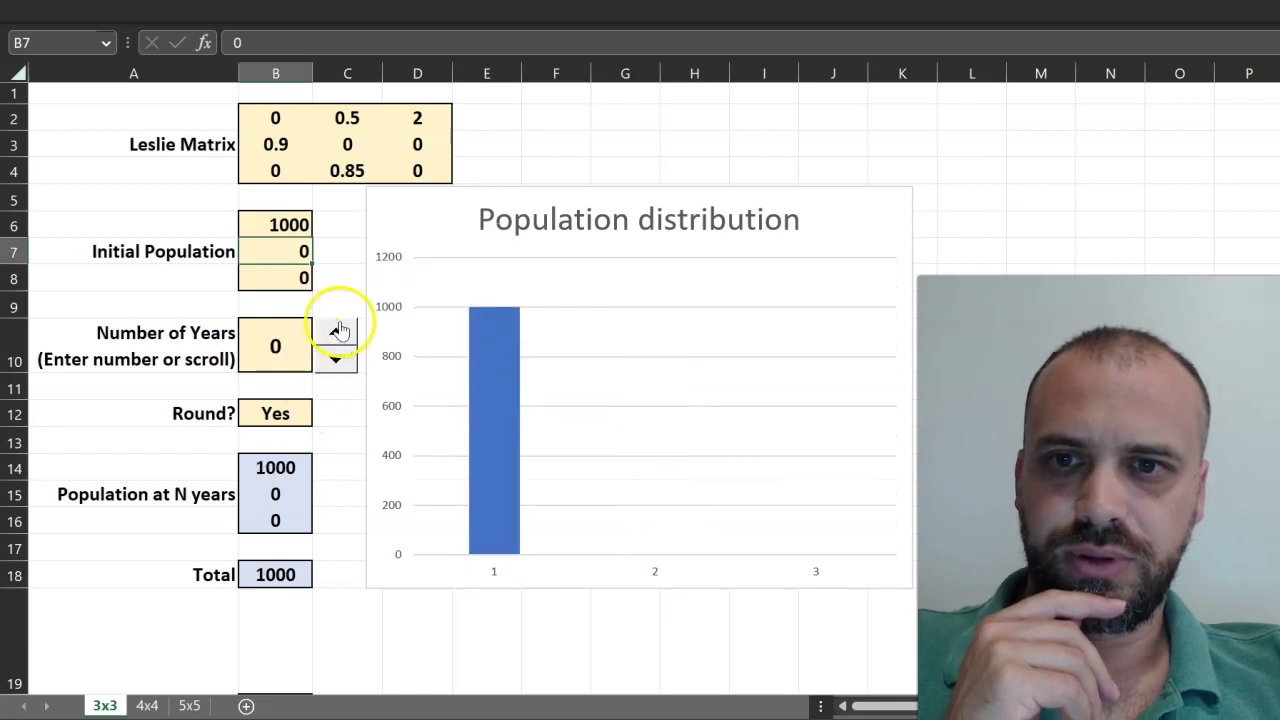
{"action": "left_click", "coordinate": [337, 333]}
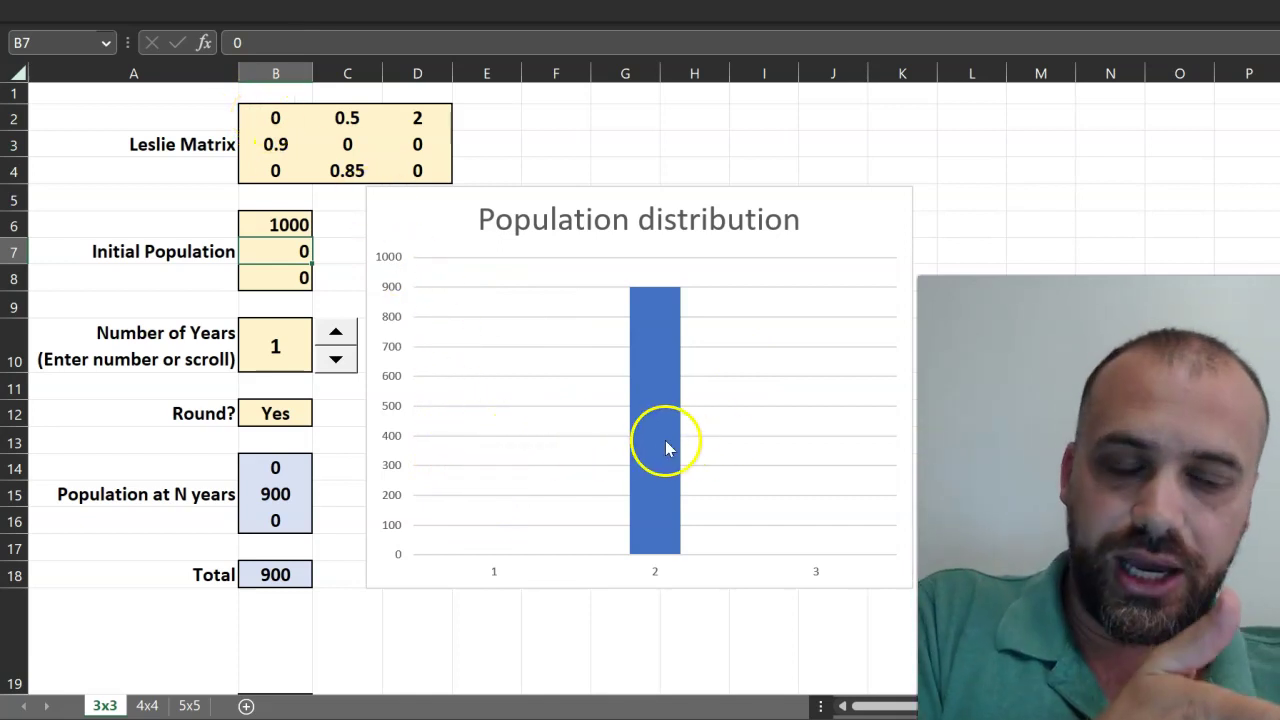
{"action": "mouse_move", "coordinate": [652, 460]}
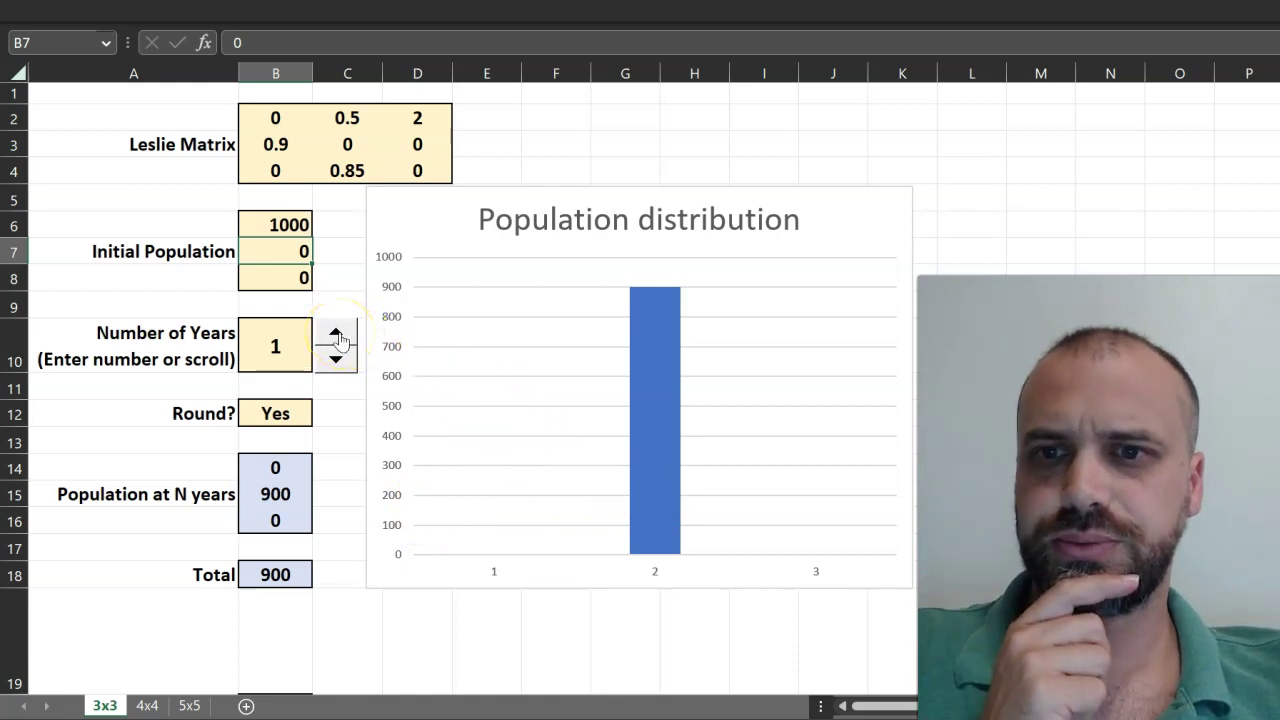
{"action": "left_click", "coordinate": [336, 336]}
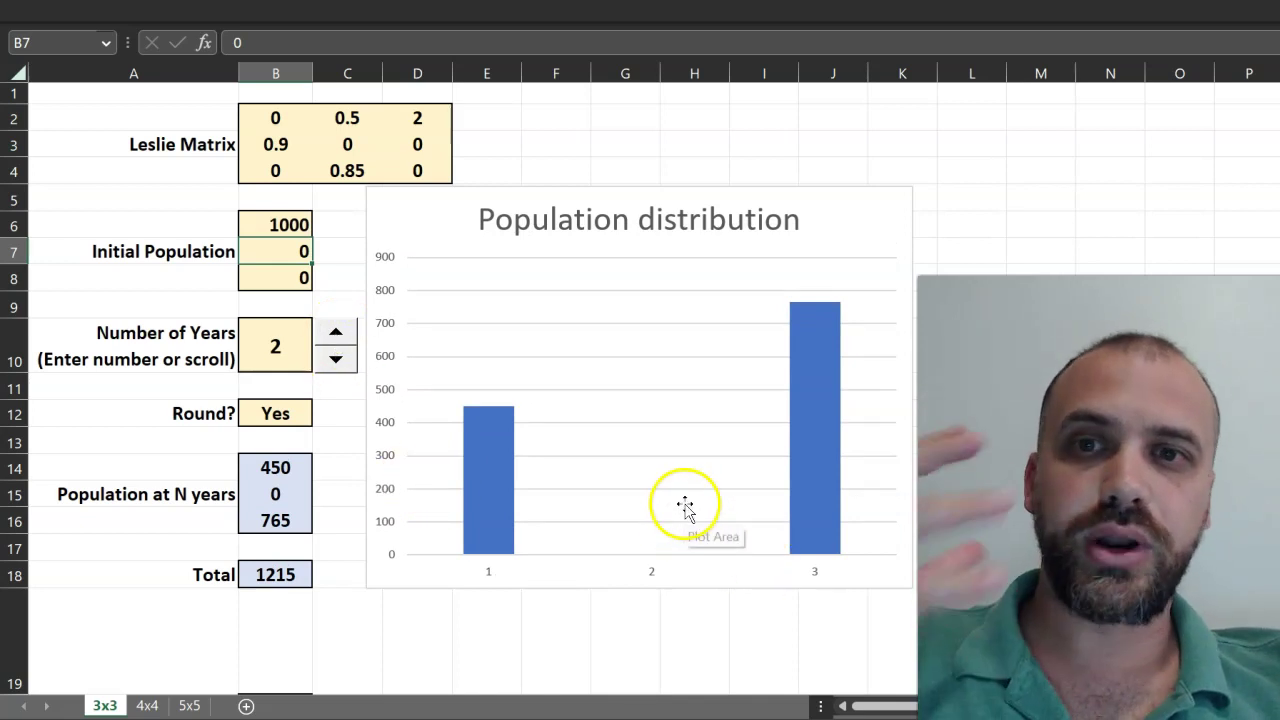
Toggle Number of Years among 1, 2 and 3, ending at 3 years with total 1935
{"action": "left_click", "coordinate": [336, 358]}
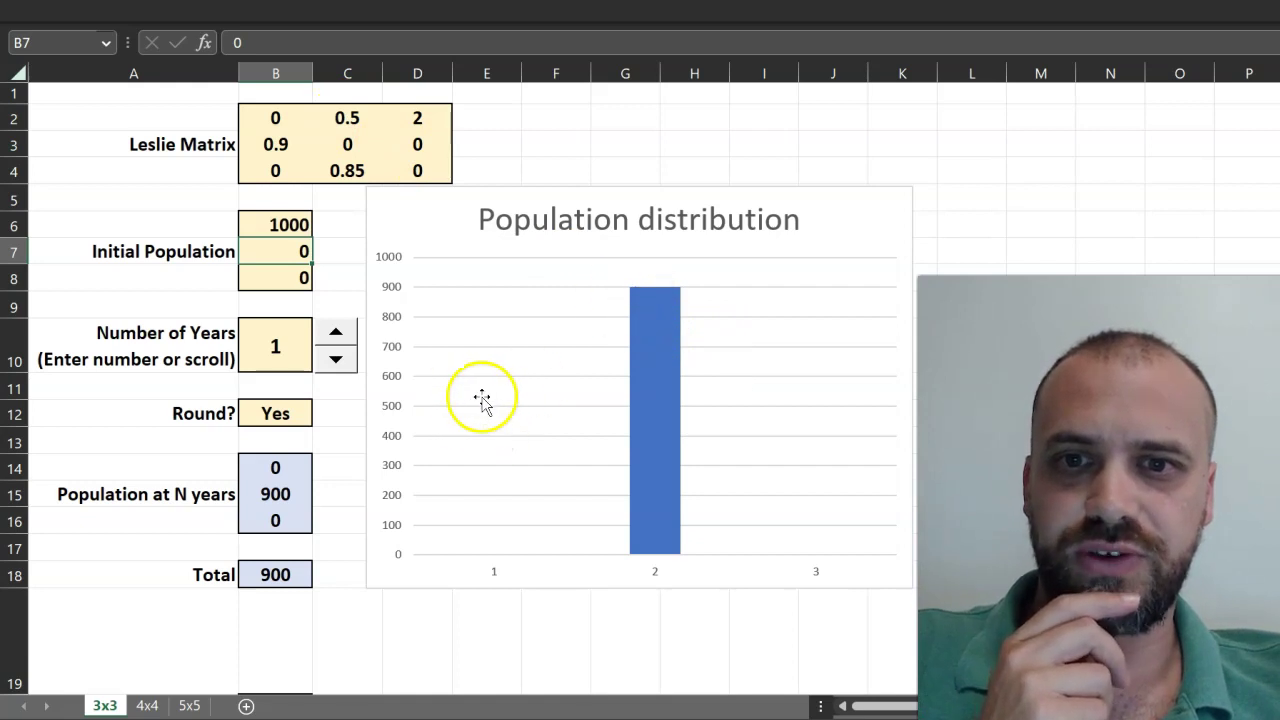
{"action": "left_click", "coordinate": [335, 331]}
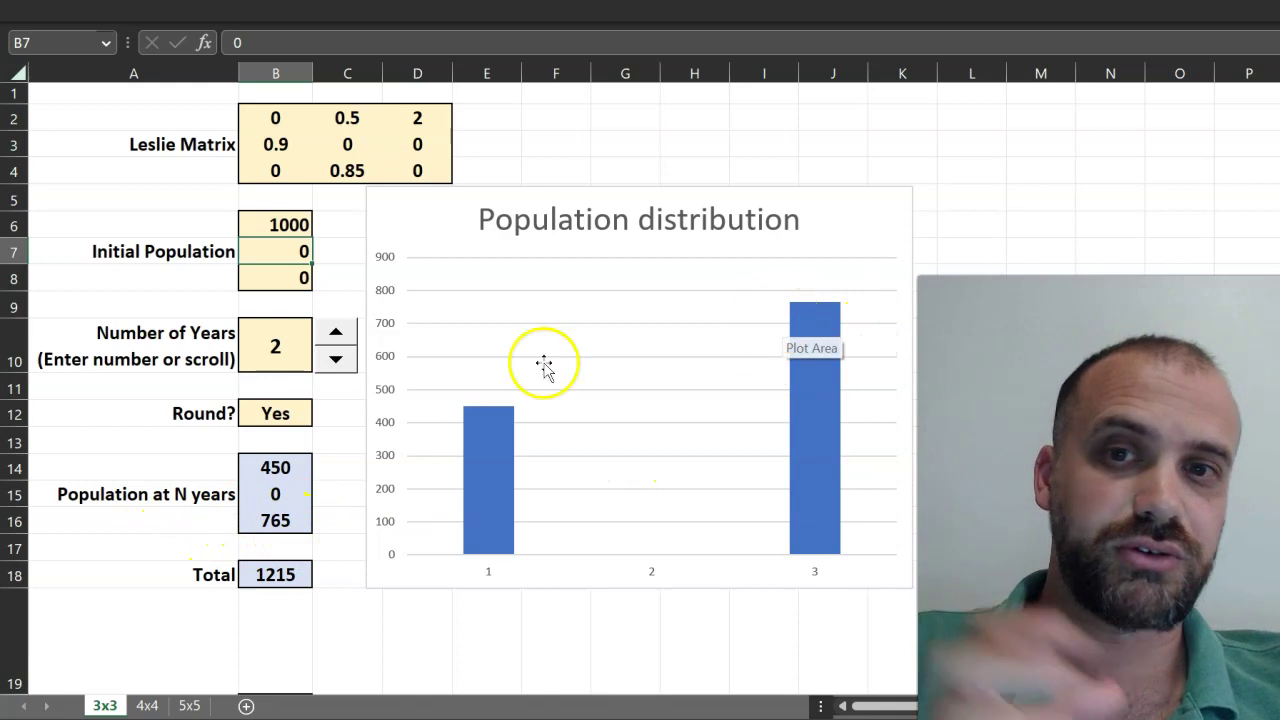
{"action": "left_click", "coordinate": [341, 342]}
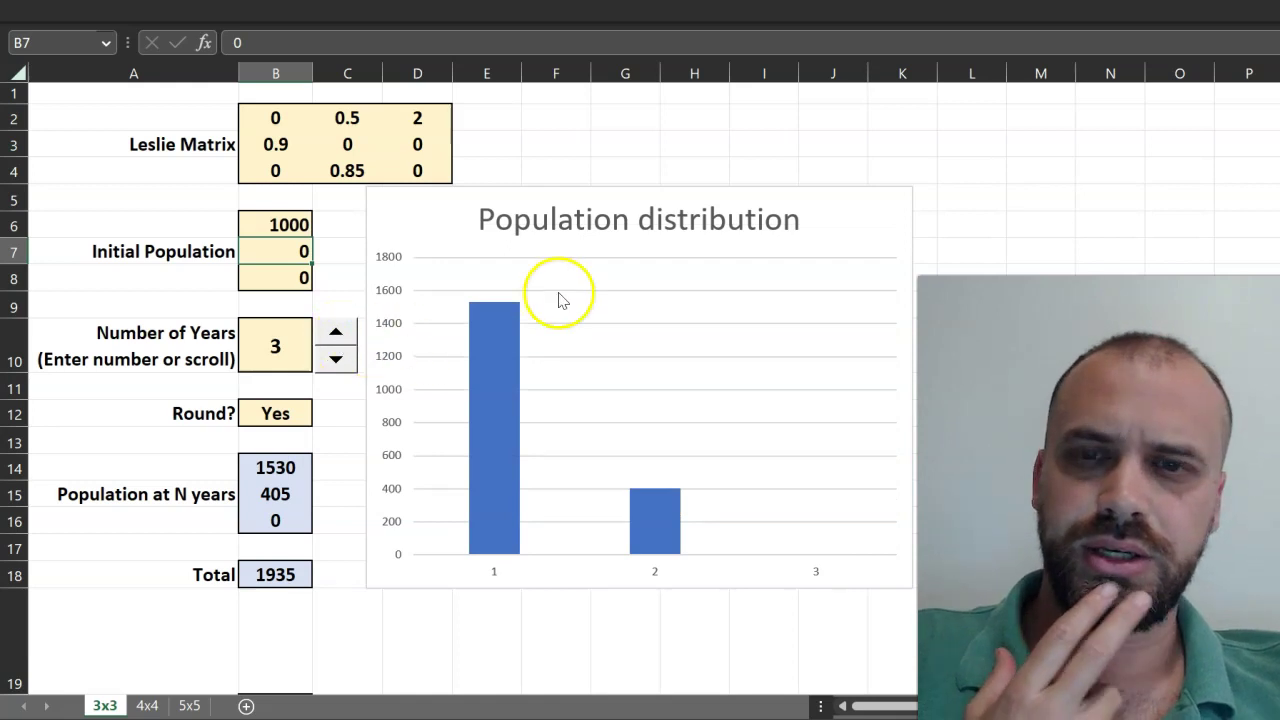
{"action": "mouse_move", "coordinate": [486, 318]}
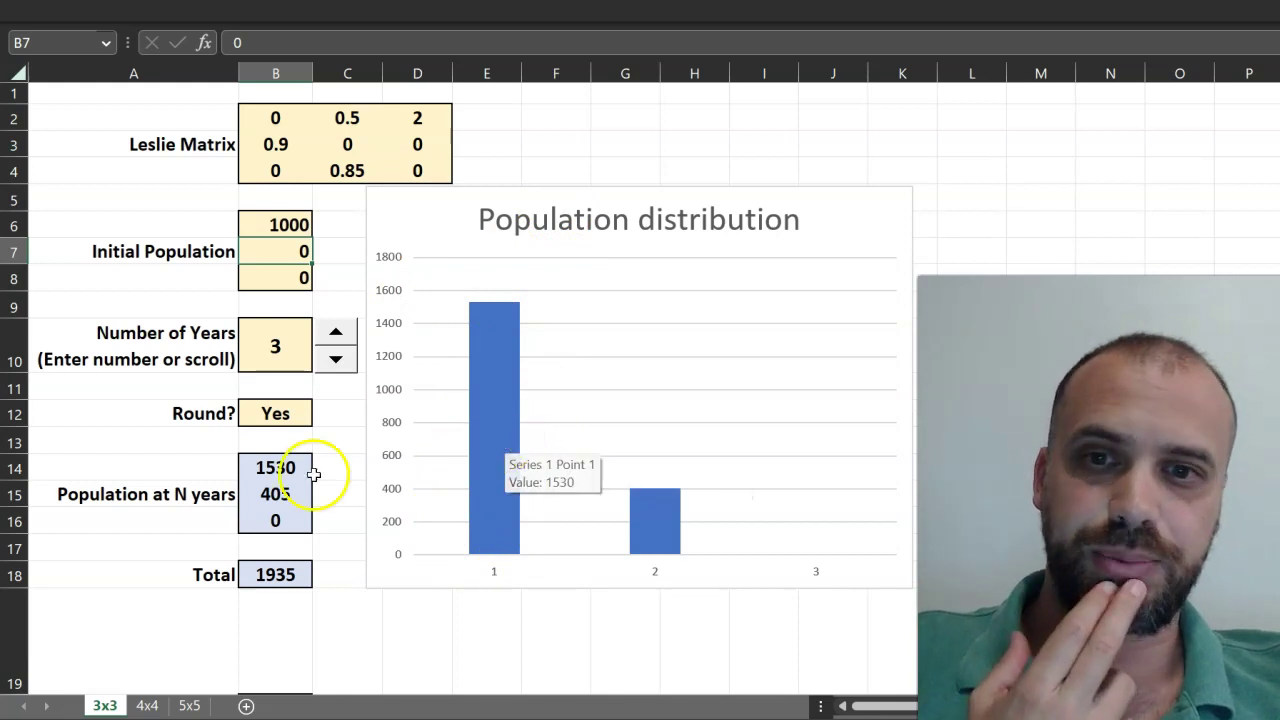
{"action": "left_click", "coordinate": [334, 359]}
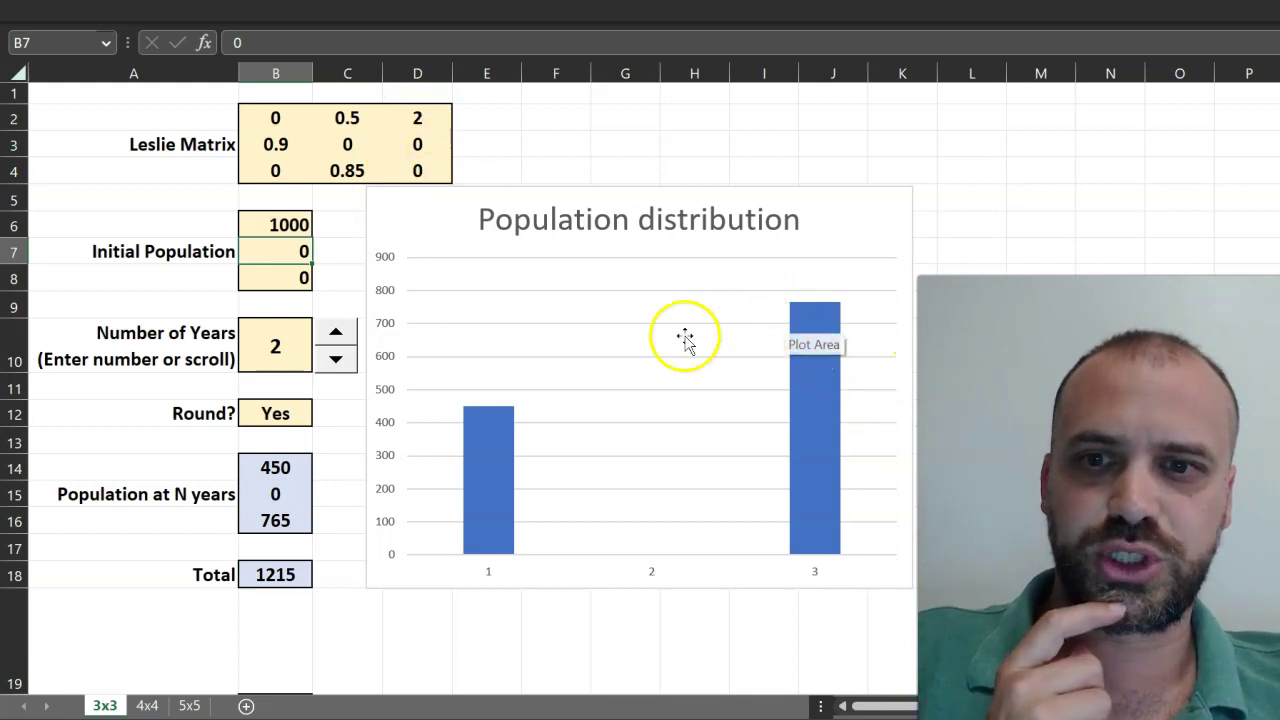
{"action": "left_click", "coordinate": [335, 331]}
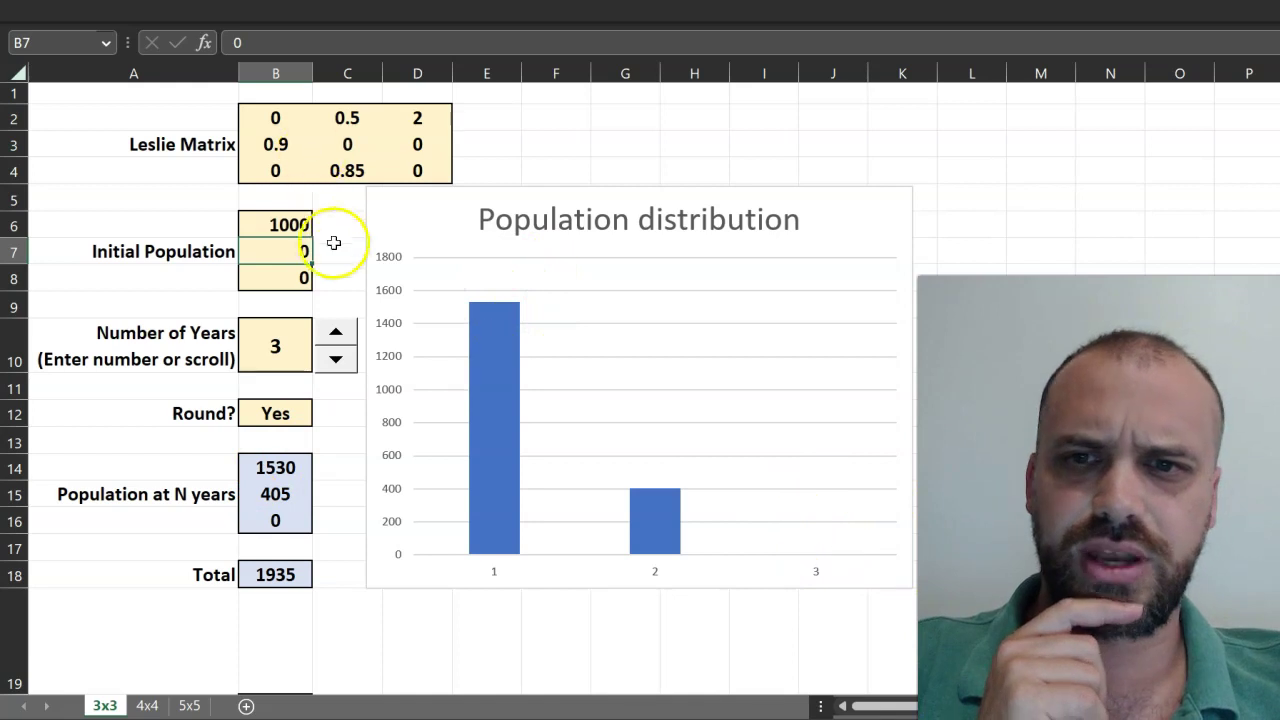
{"action": "left_click", "coordinate": [336, 358]}
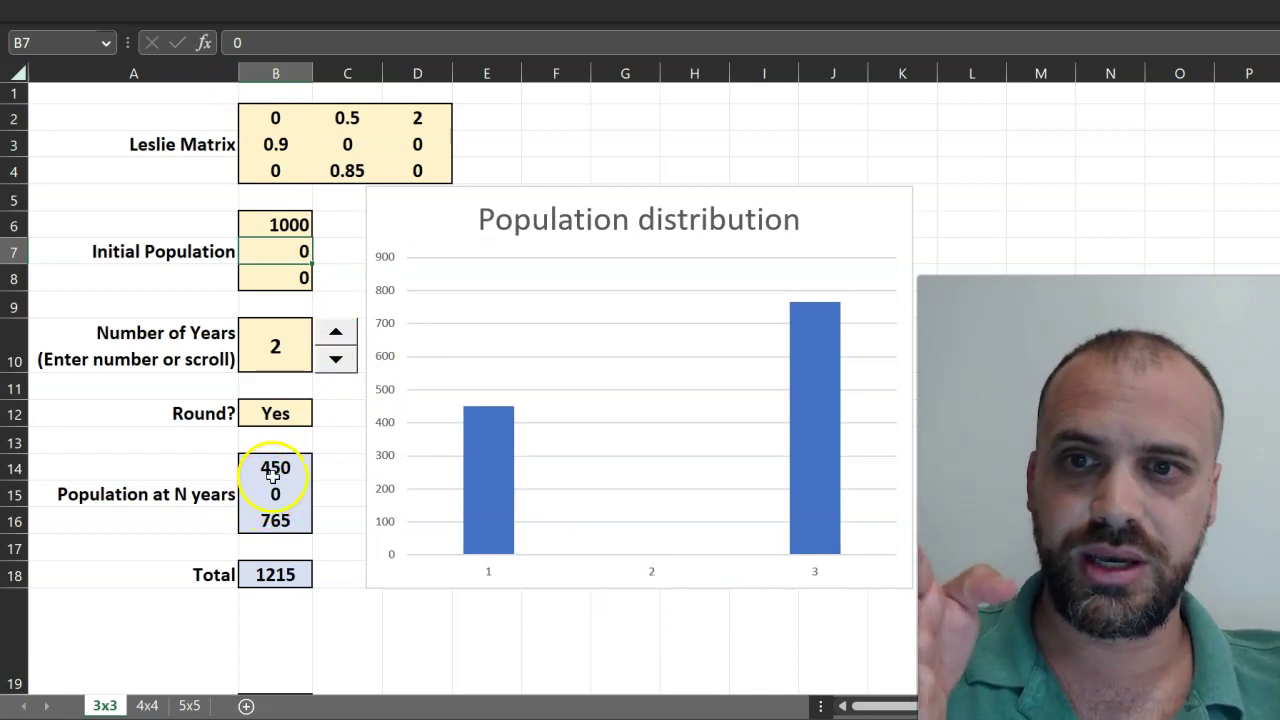
{"action": "left_click", "coordinate": [336, 331]}
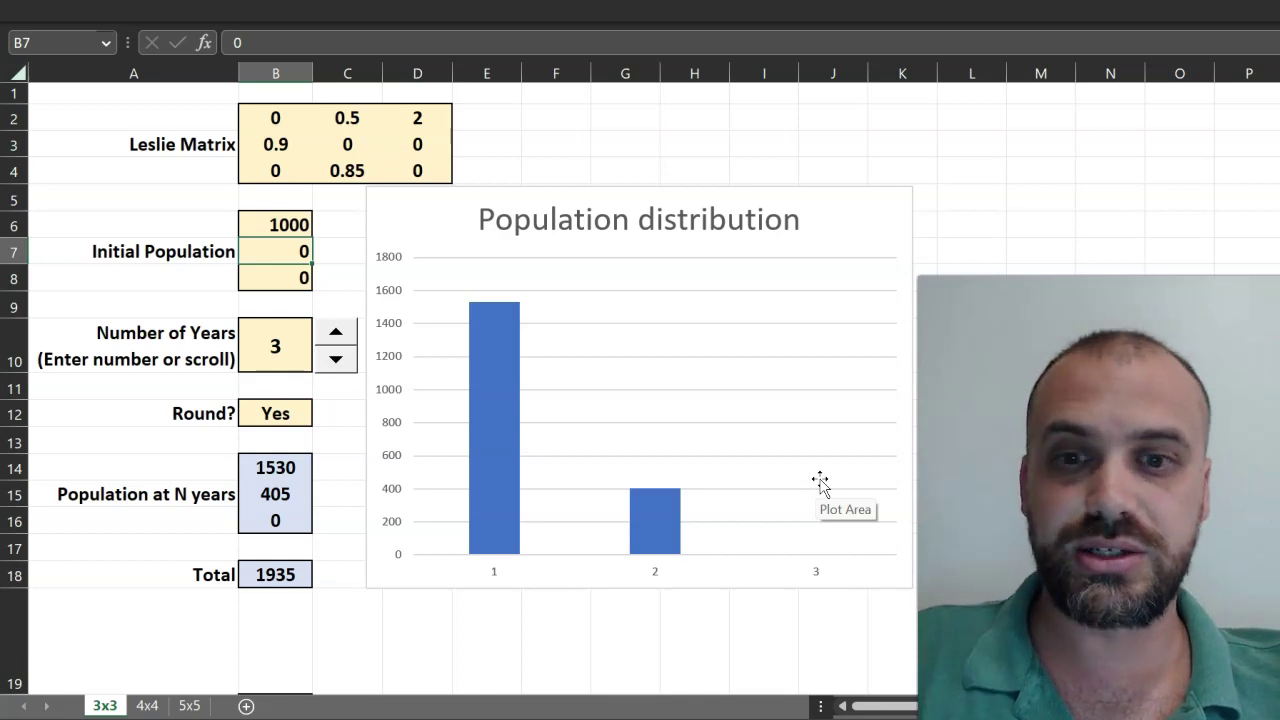
{"action": "mouse_move", "coordinate": [657, 498]}
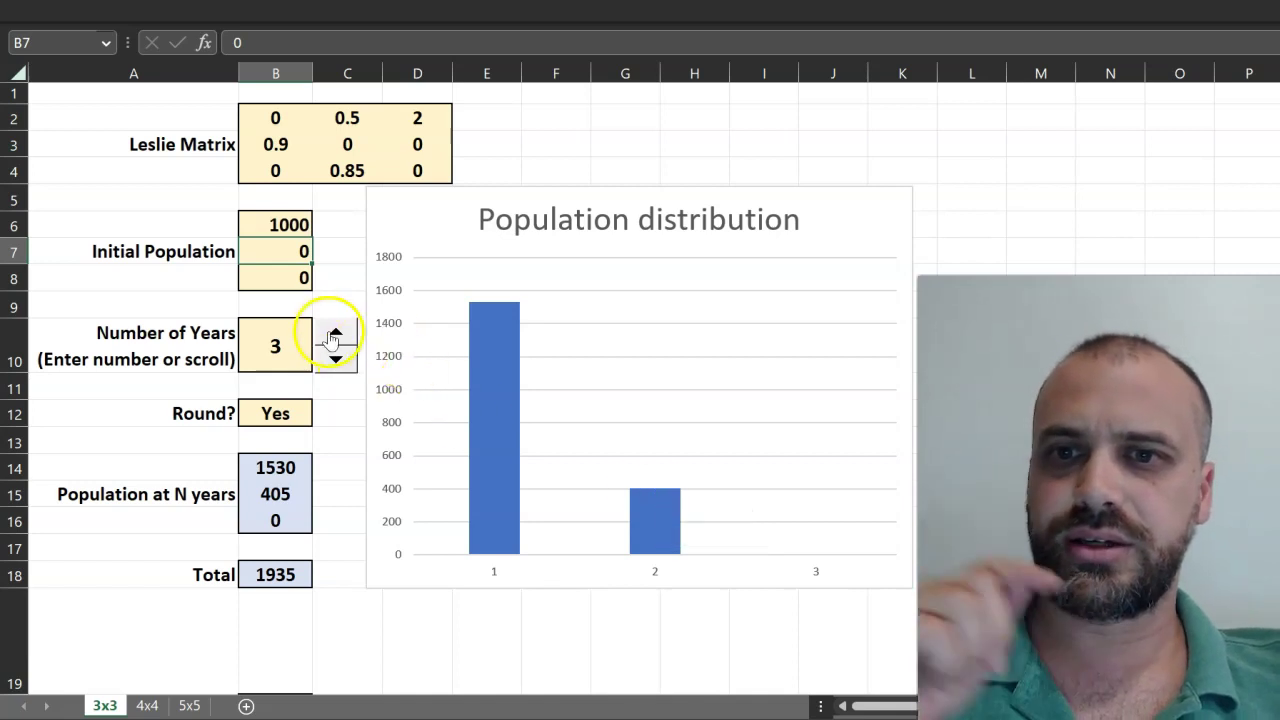
Advance Number of Years one at a time from 3 up to 13
{"action": "left_click", "coordinate": [335, 334]}
{"action": "left_click", "coordinate": [335, 334]}
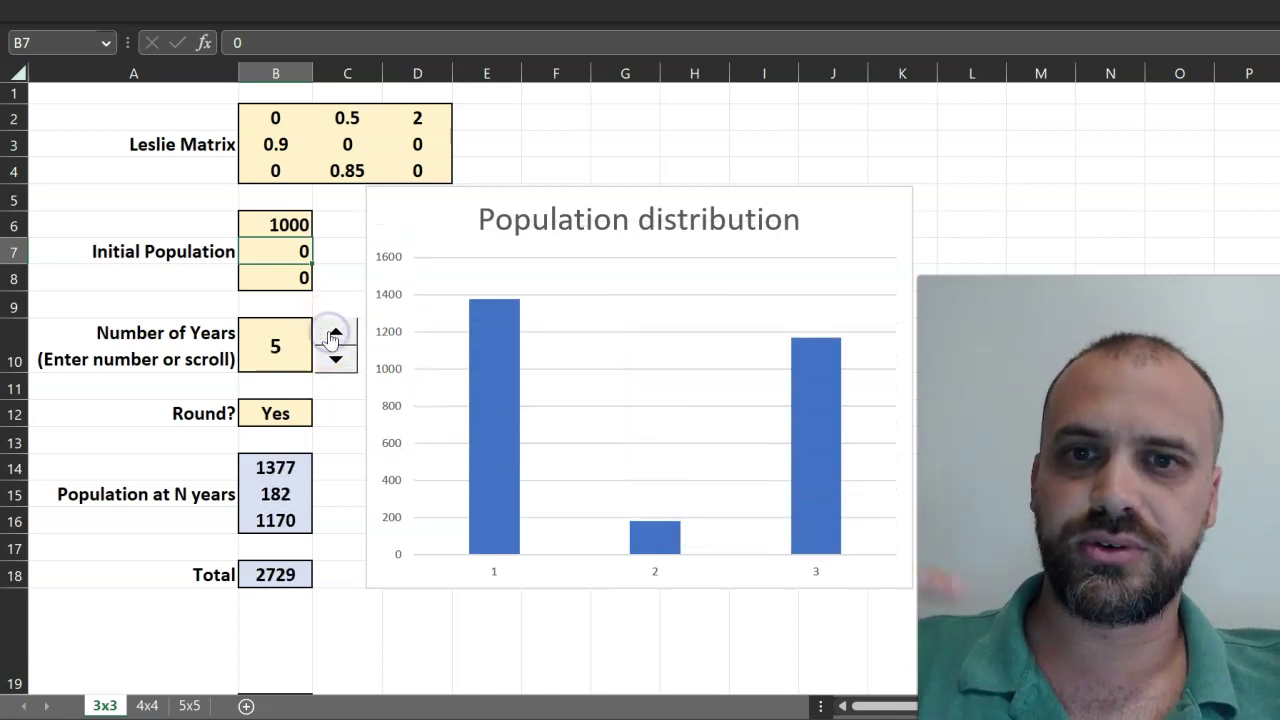
{"action": "left_click", "coordinate": [334, 335]}
{"action": "left_click", "coordinate": [334, 335]}
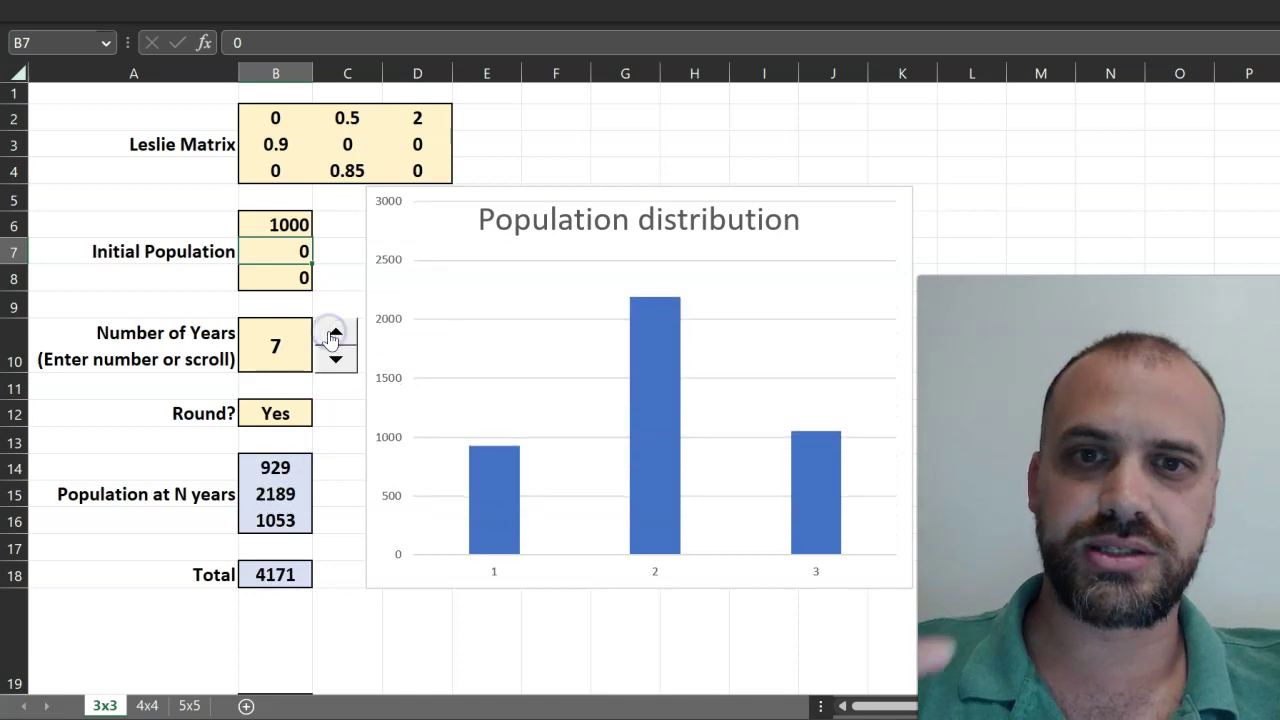
{"action": "left_click", "coordinate": [334, 335]}
{"action": "left_click", "coordinate": [334, 335]}
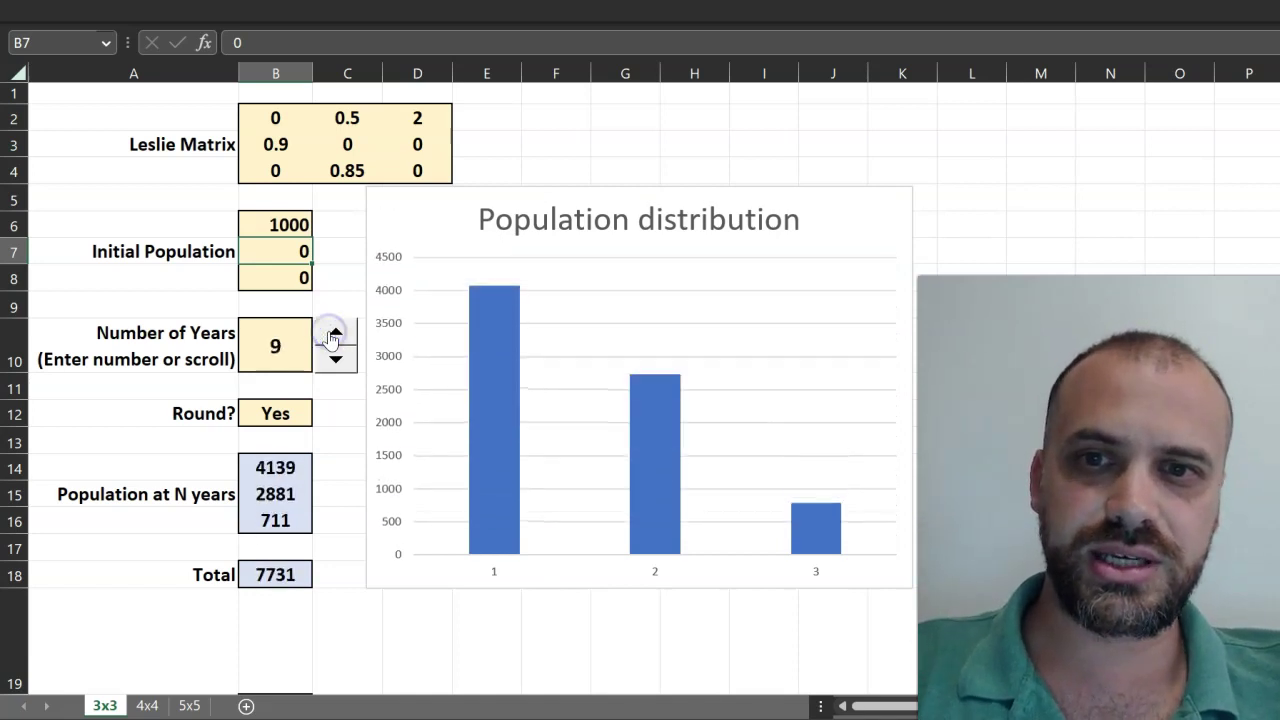
{"action": "left_click", "coordinate": [334, 335]}
{"action": "left_click", "coordinate": [334, 335]}
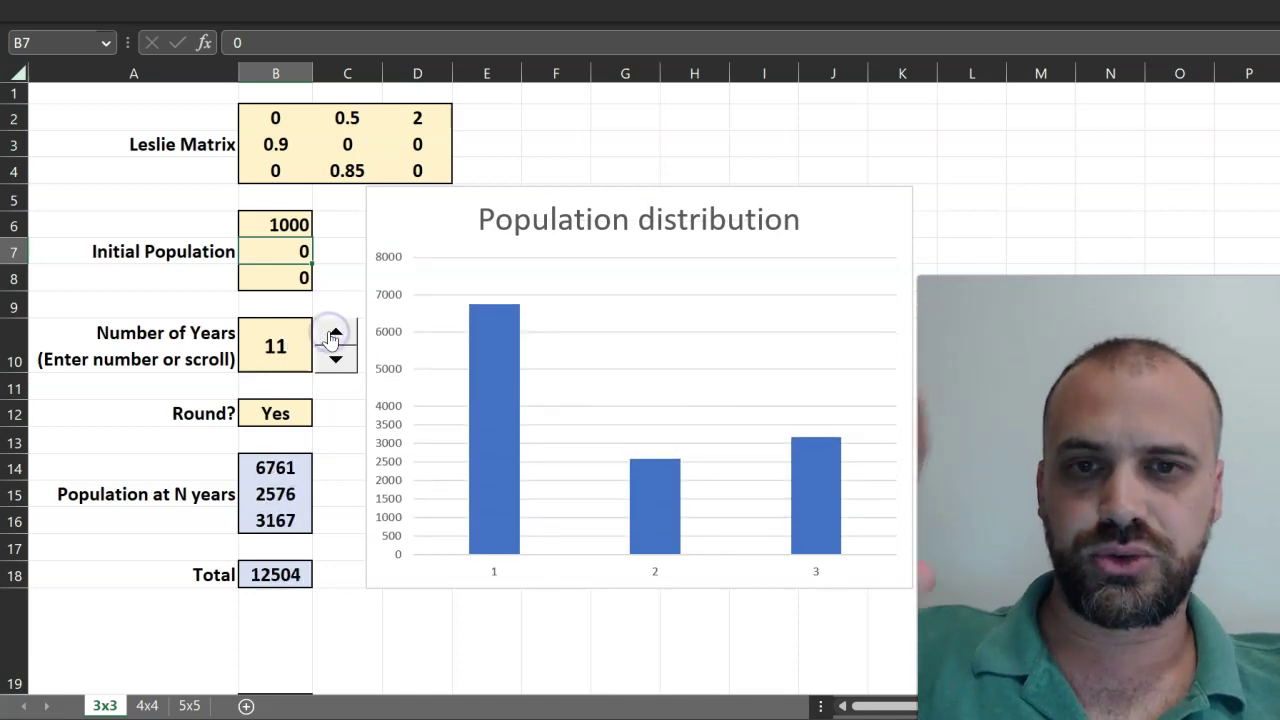
{"action": "left_click", "coordinate": [334, 335]}
{"action": "left_click", "coordinate": [334, 335]}
Enter 100 years, then step up past 105 for a 46%, 32%, 21% distribution
{"action": "left_click", "coordinate": [283, 335]}
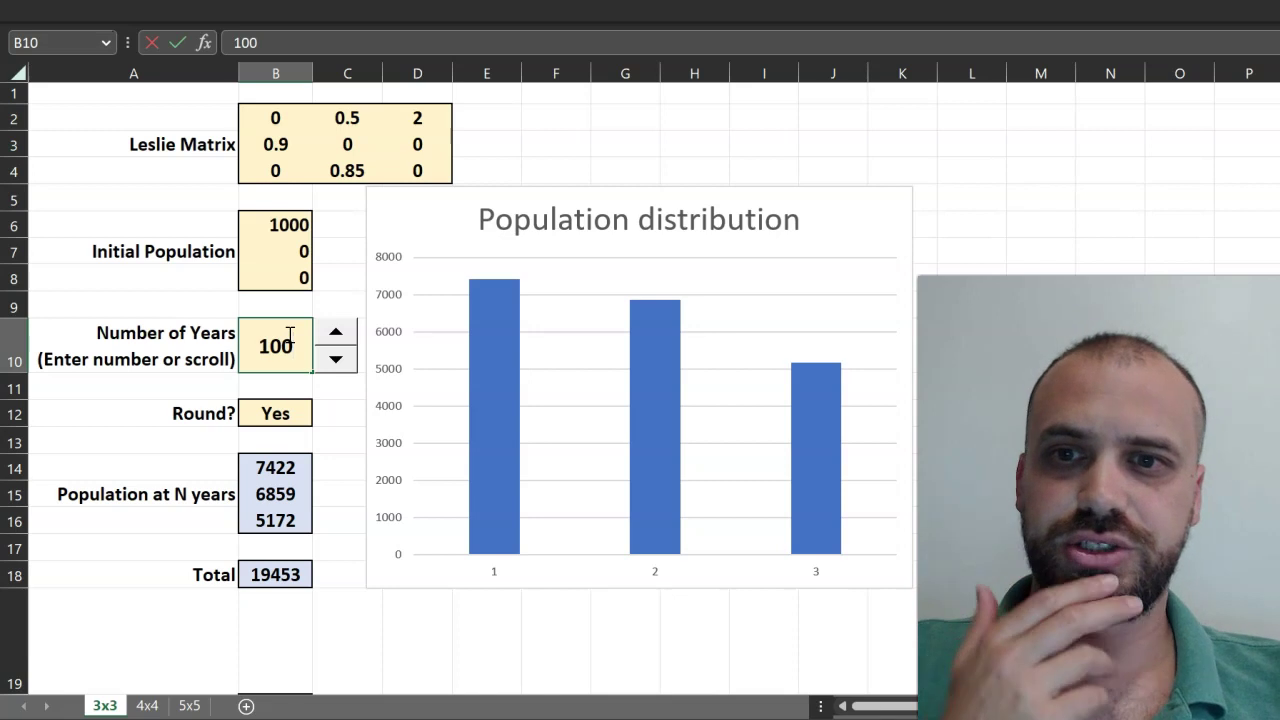
{"action": "key", "text": "Return"}
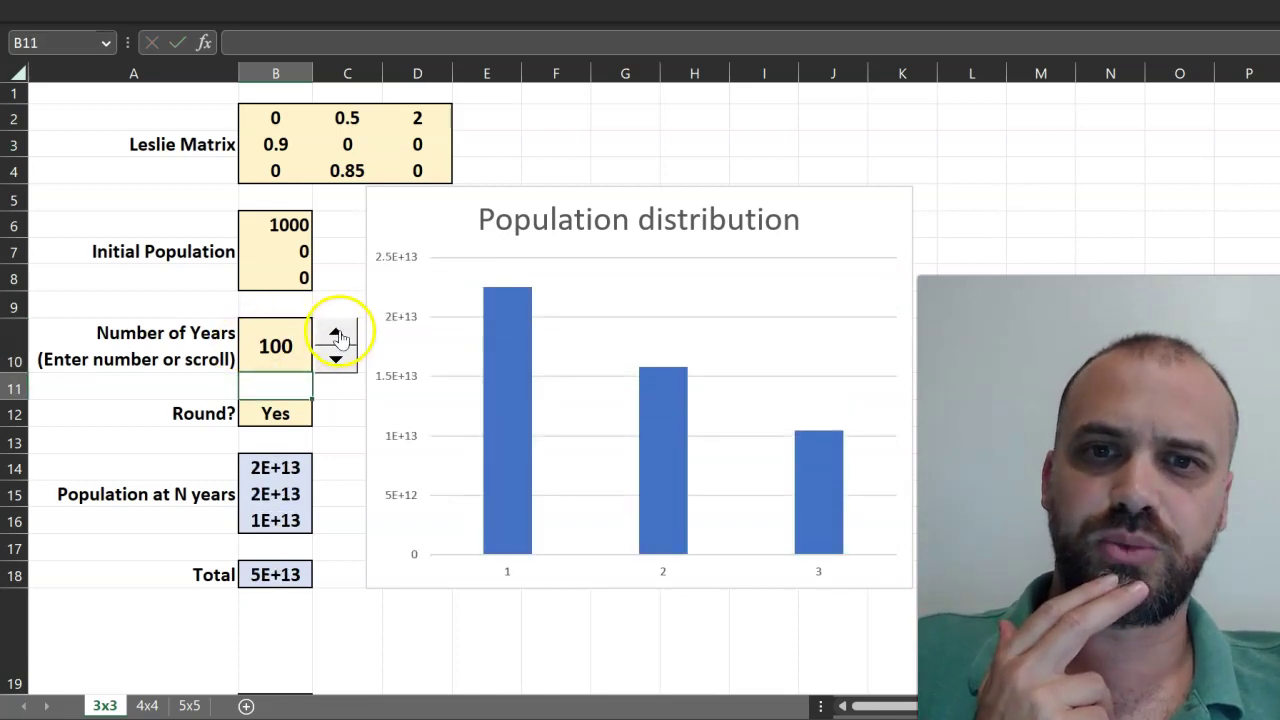
{"action": "left_click", "coordinate": [336, 335]}
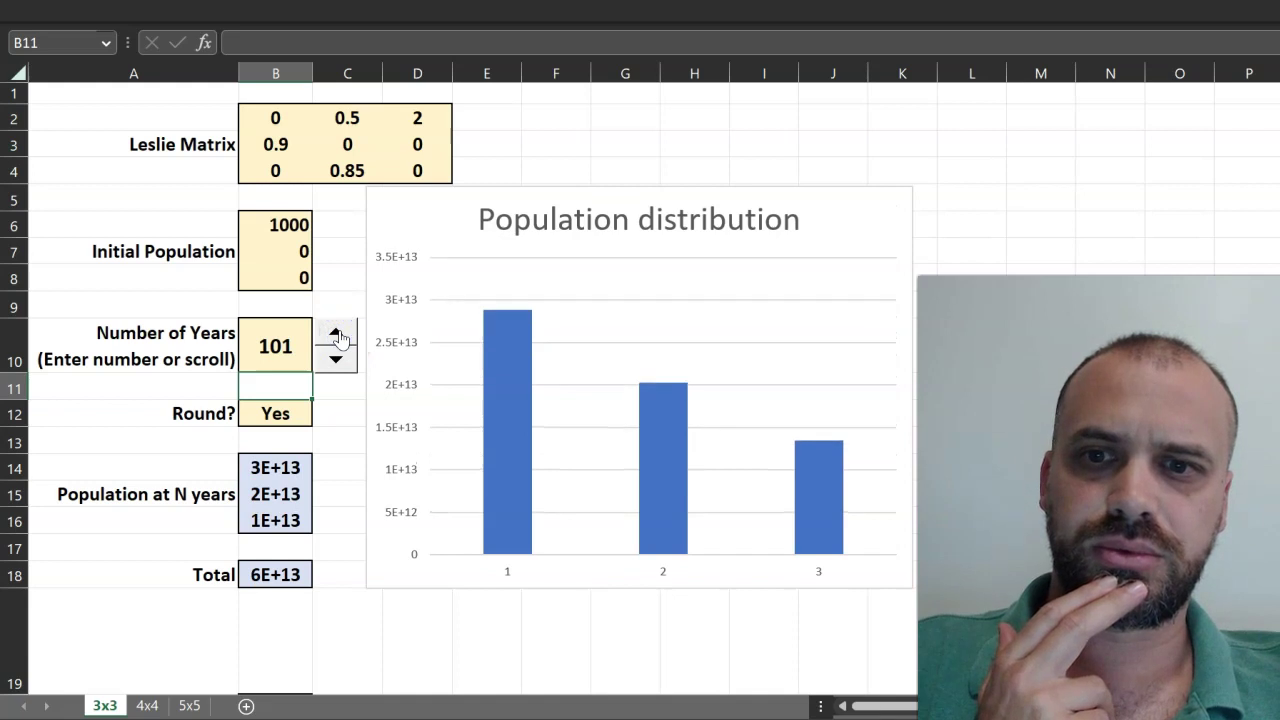
{"action": "left_click", "coordinate": [336, 335]}
{"action": "left_click", "coordinate": [336, 335]}
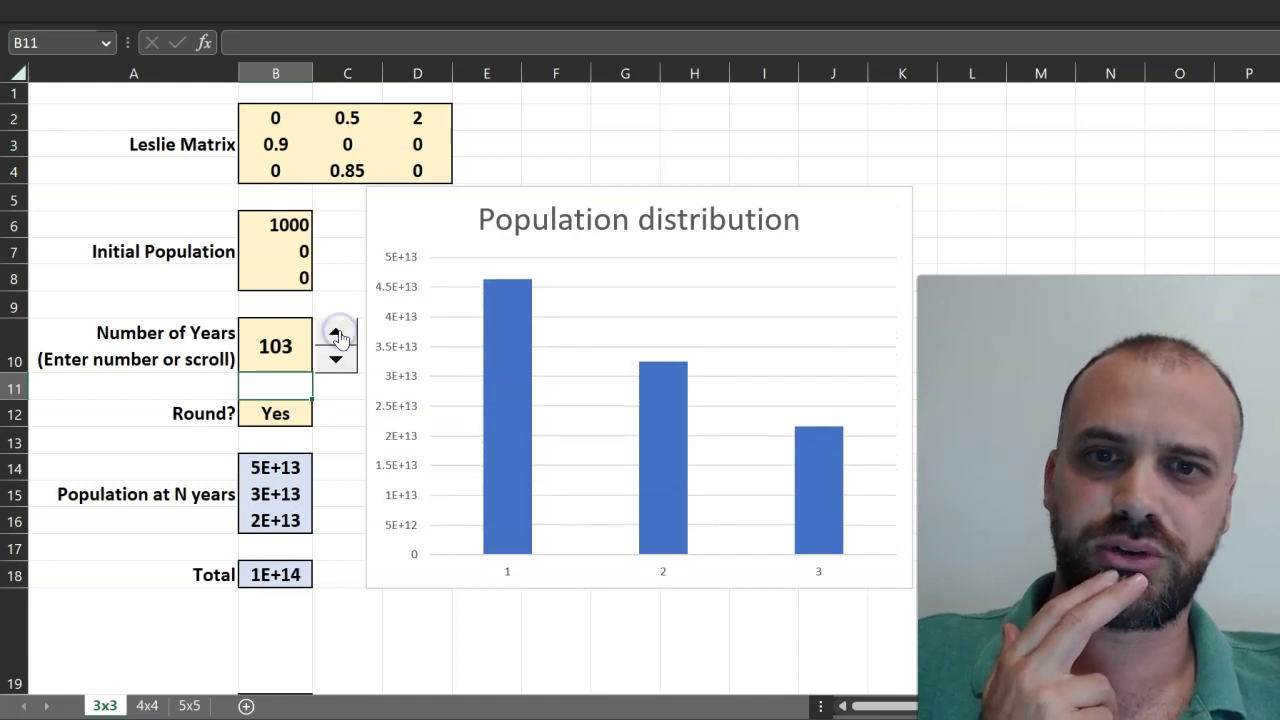
{"action": "left_click", "coordinate": [336, 335]}
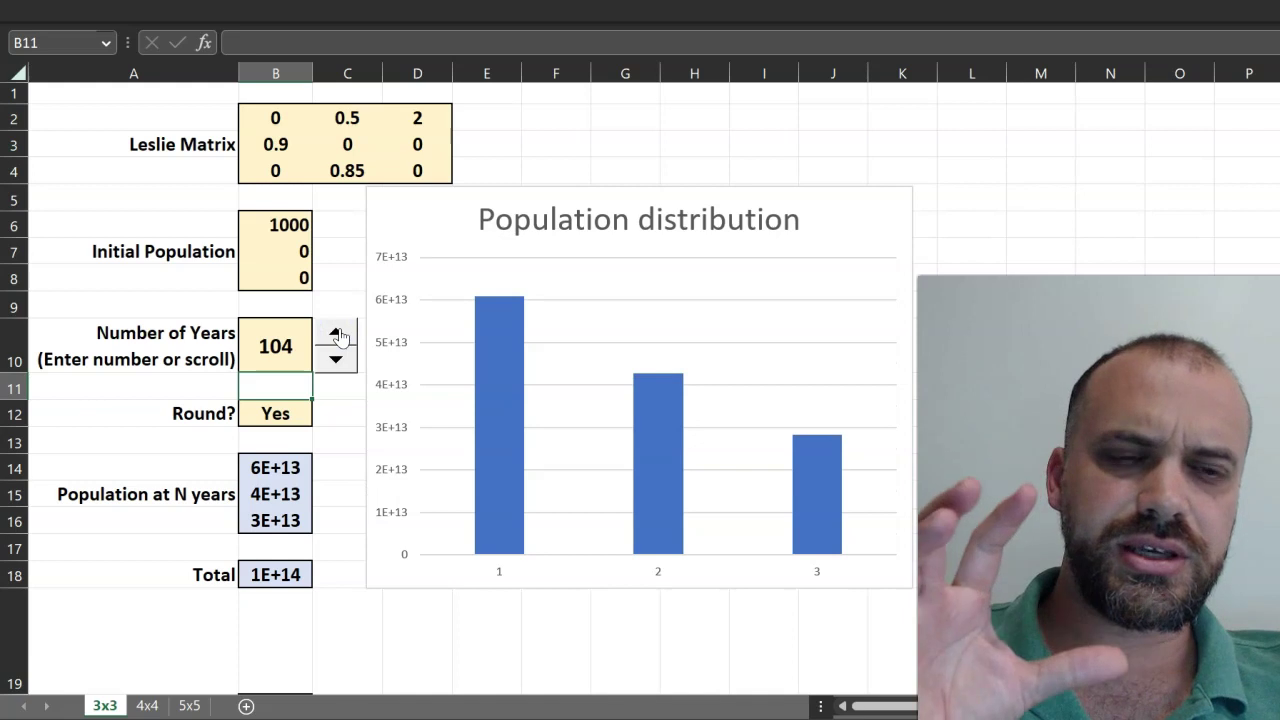
{"action": "mouse_move", "coordinate": [499, 361]}
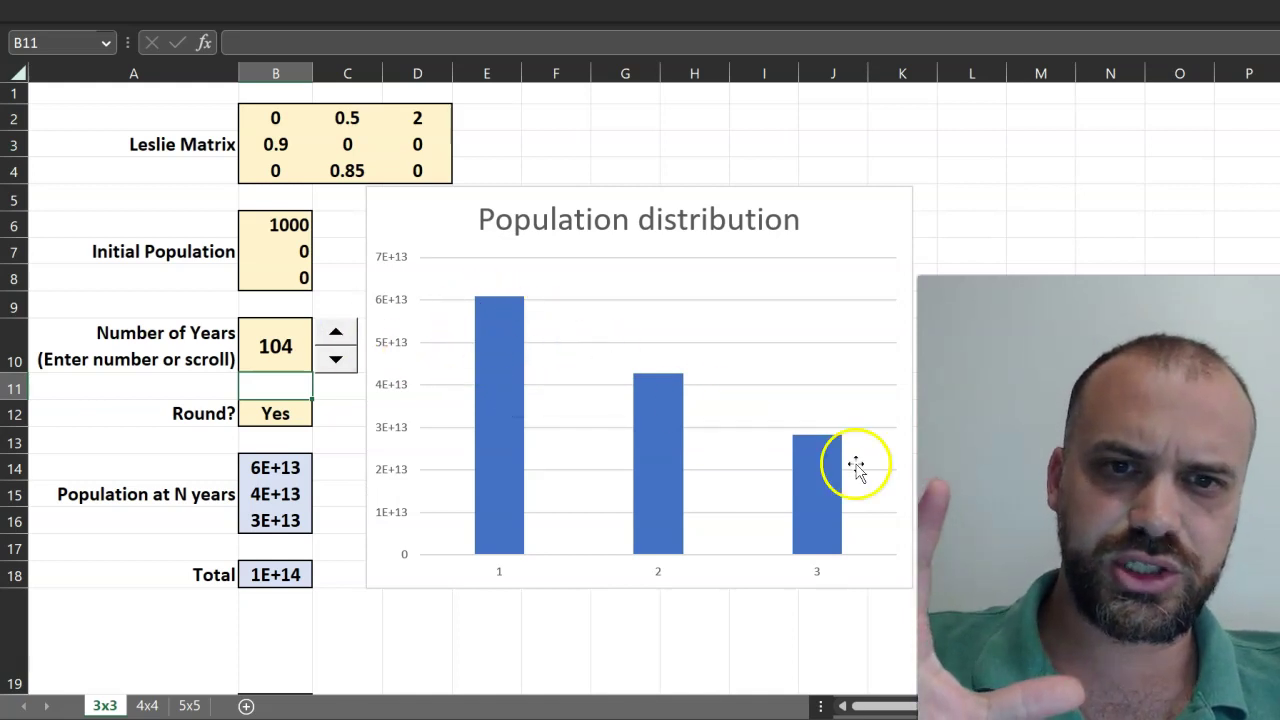
{"action": "left_click", "coordinate": [336, 335]}
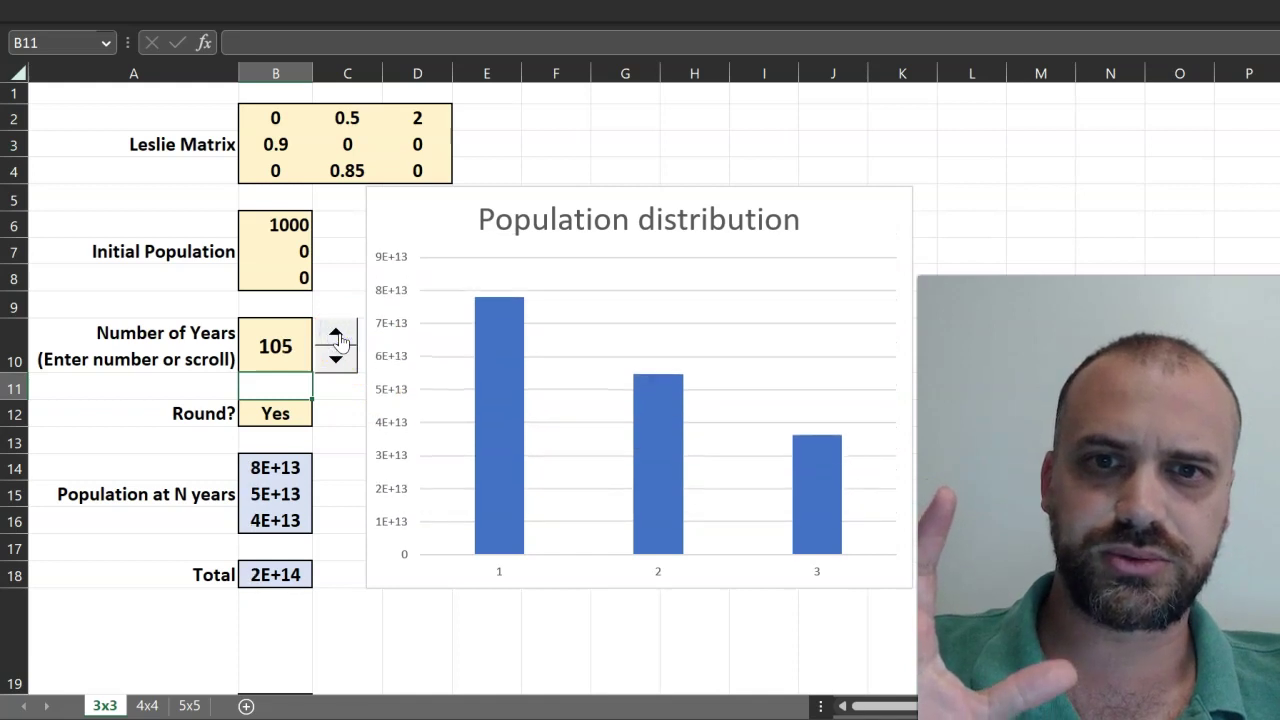
{"action": "left_click", "coordinate": [336, 335]}
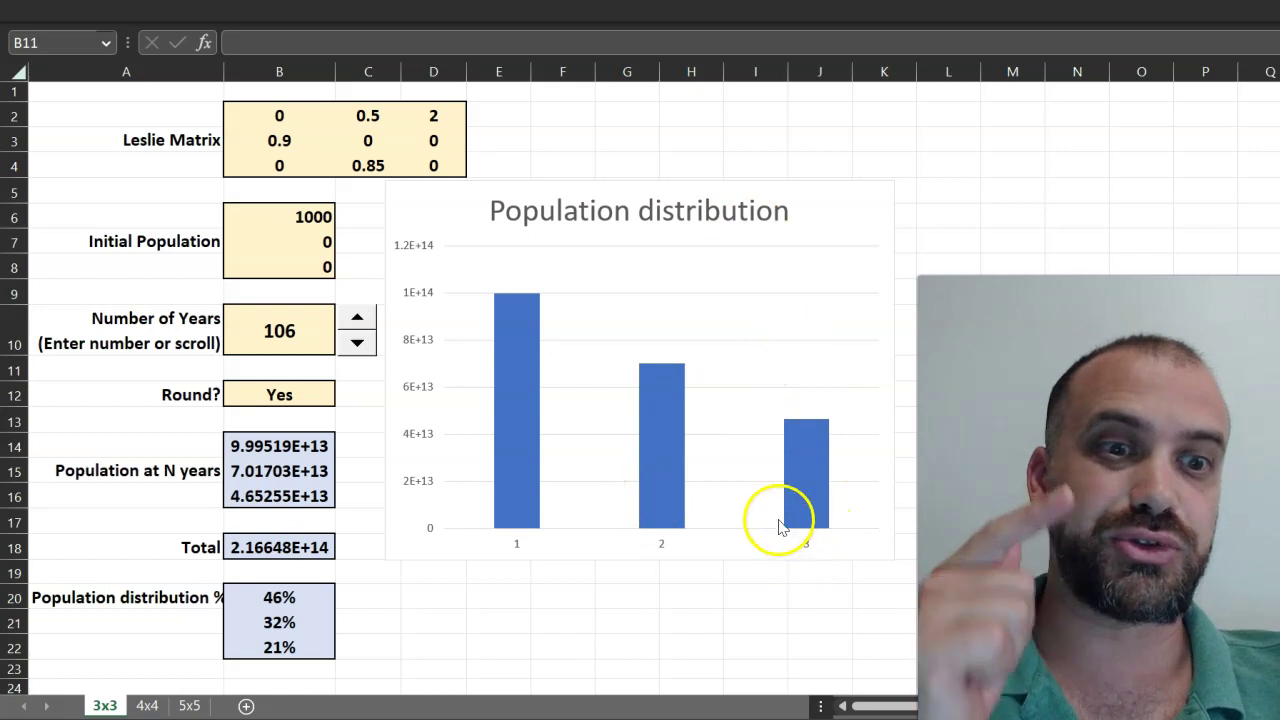
Set Number of Years to 500 and confirm the distribution stays at 46%, 32%, 21%
{"action": "left_click", "coordinate": [287, 330]}
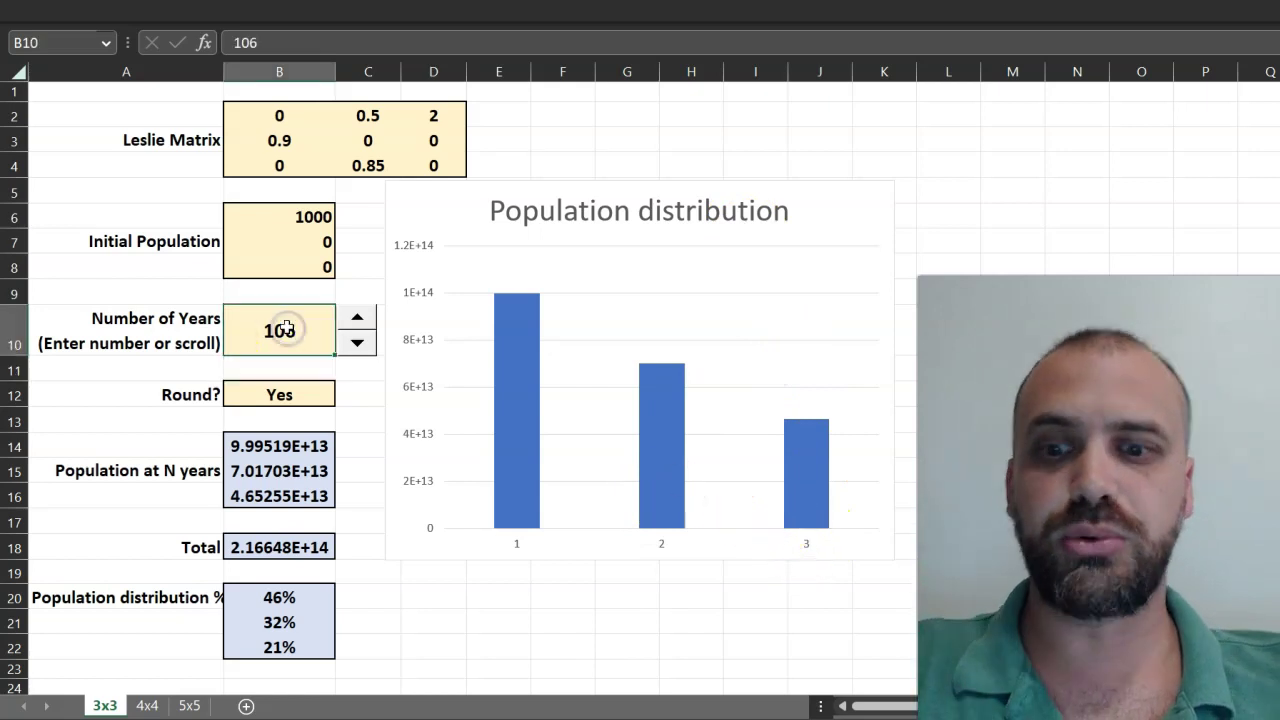
{"action": "type", "text": "500"}
{"action": "key", "text": "Return"}
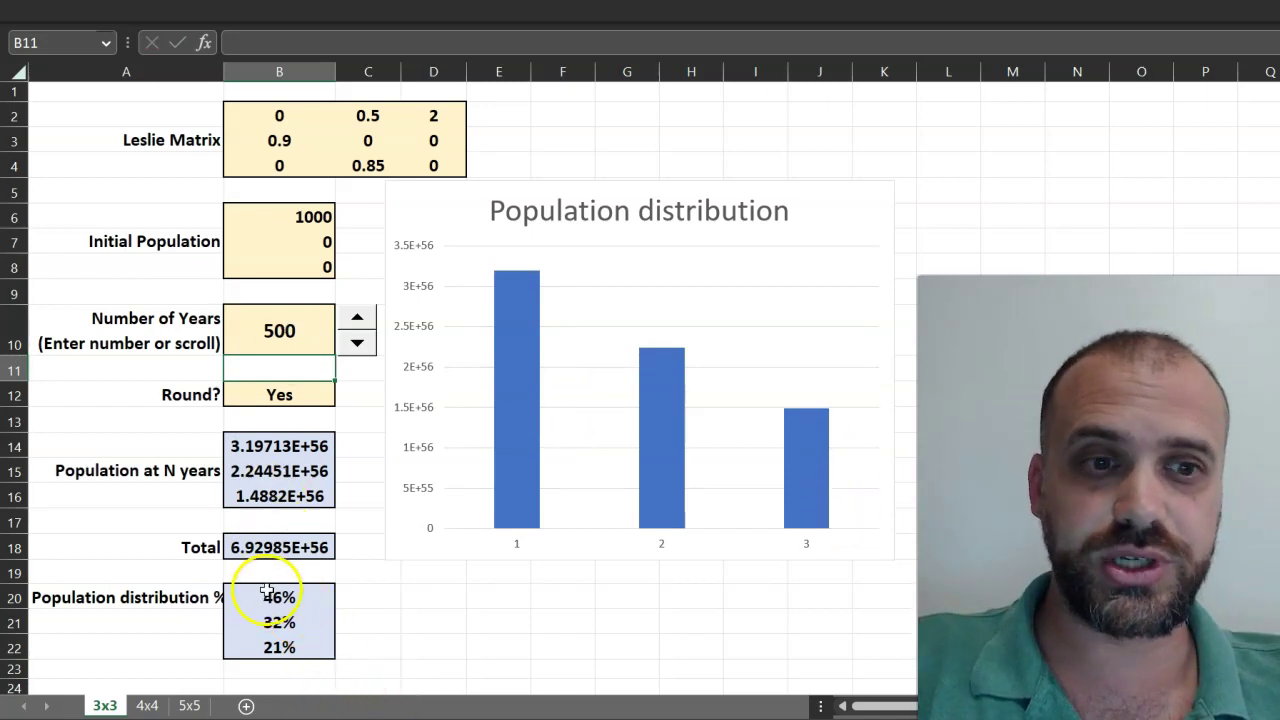
{"action": "left_click", "coordinate": [261, 340]}
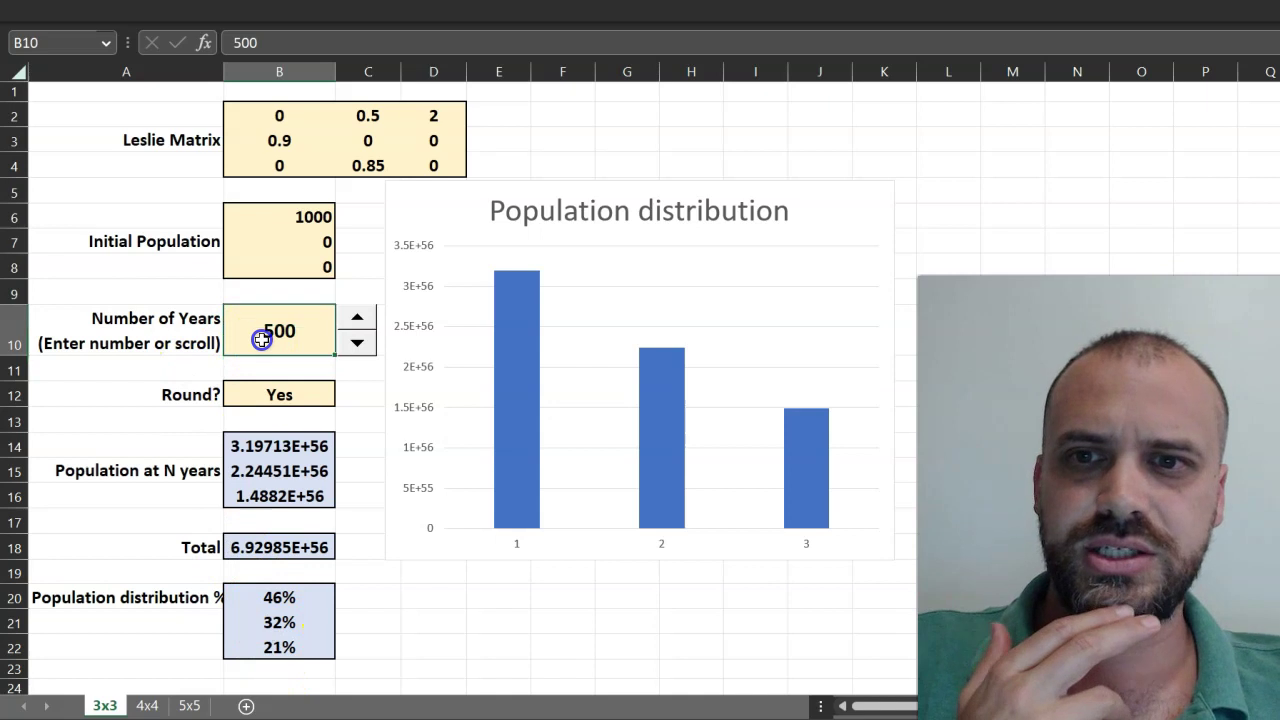
Reset Number of Years to 0, then step the projection up year by year to 13
{"action": "key", "text": "Return"}
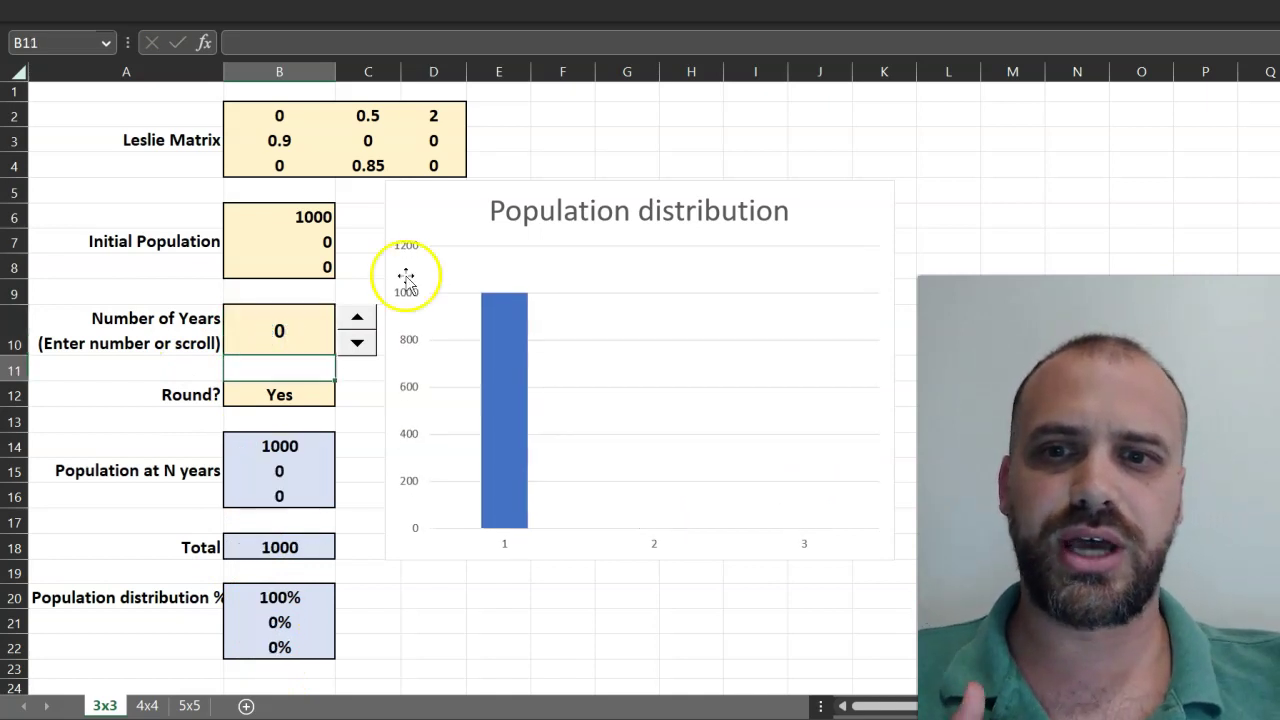
{"action": "left_click", "coordinate": [356, 320]}
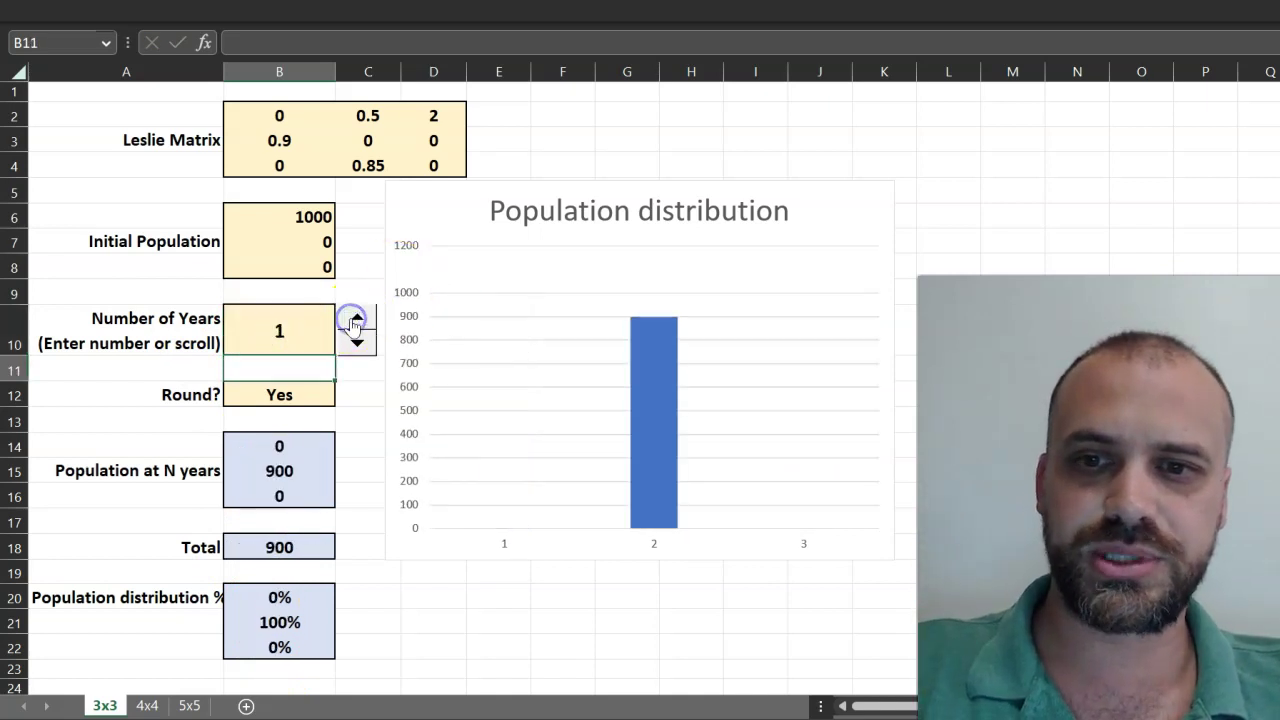
{"action": "left_click", "coordinate": [356, 320]}
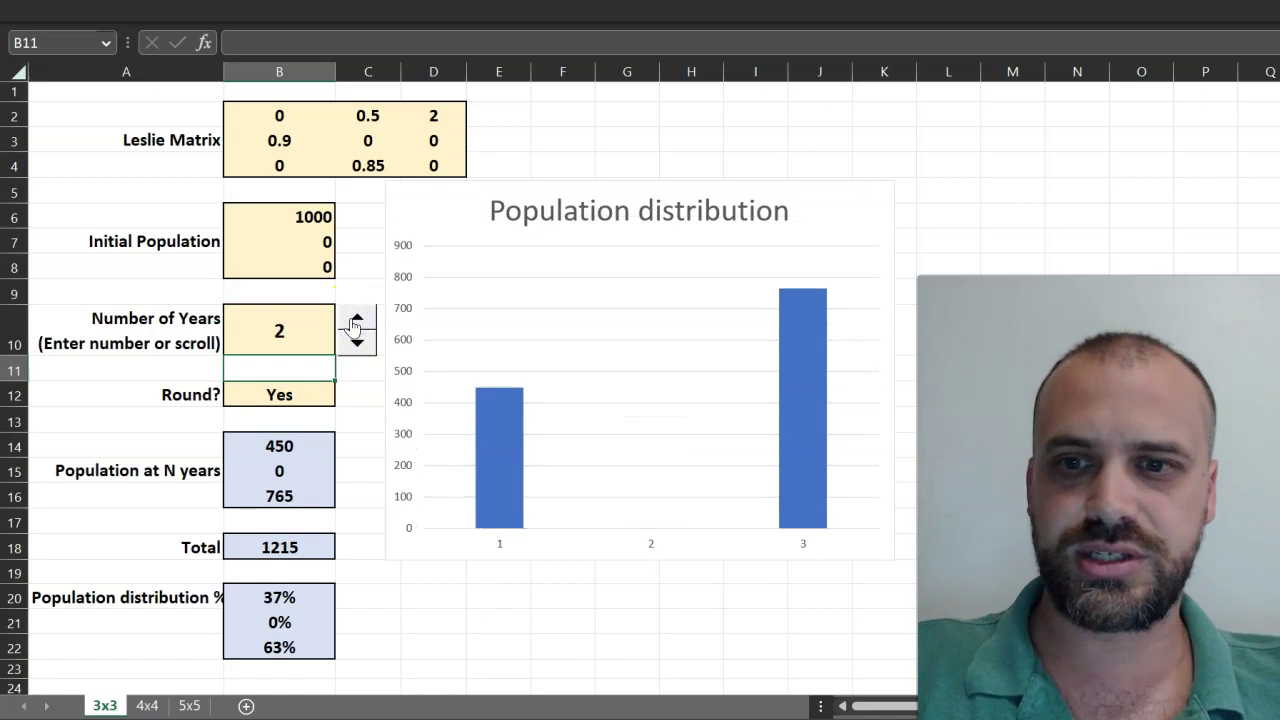
{"action": "left_click", "coordinate": [356, 320]}
{"action": "left_click", "coordinate": [356, 320]}
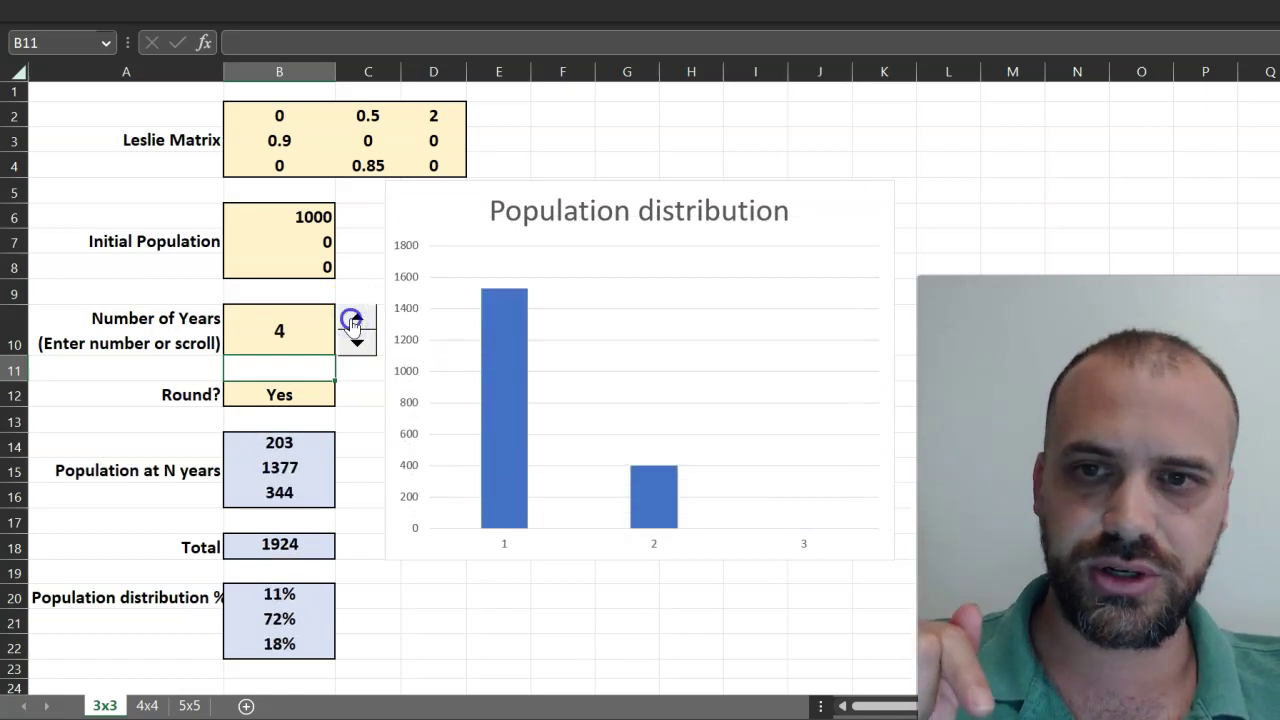
{"action": "left_click", "coordinate": [356, 320]}
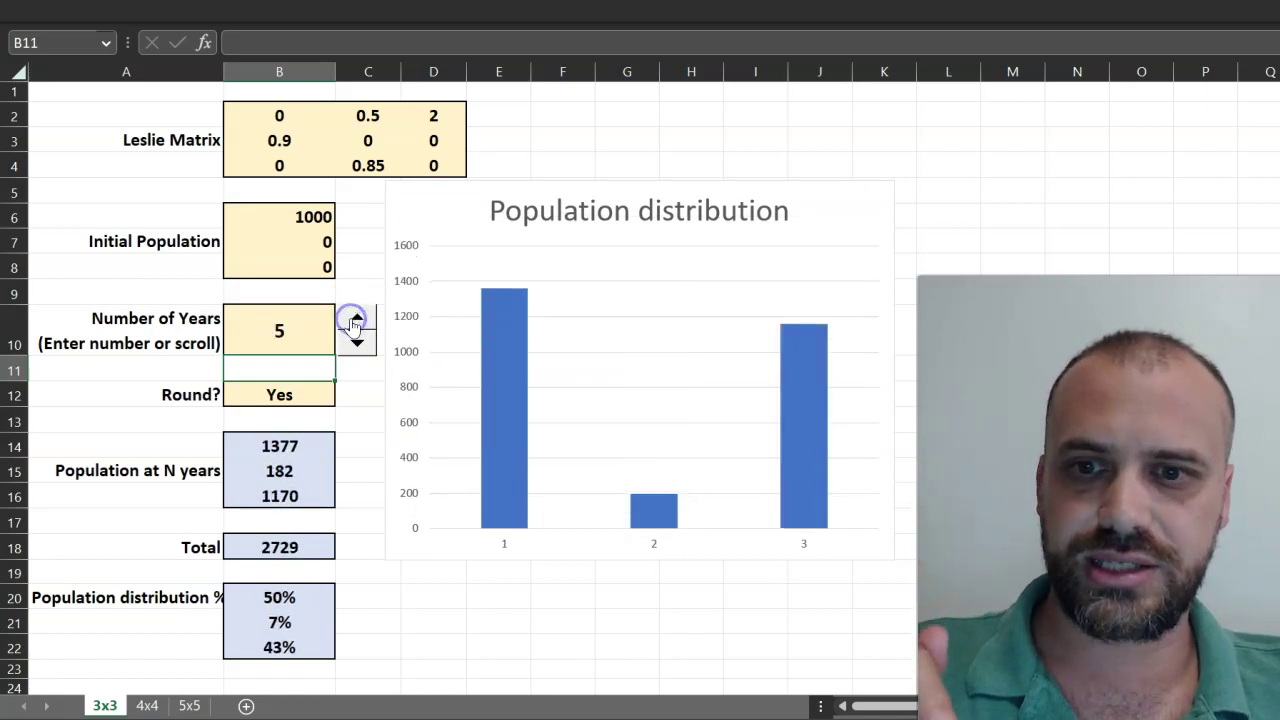
{"action": "left_click", "coordinate": [356, 320]}
{"action": "left_click", "coordinate": [356, 320]}
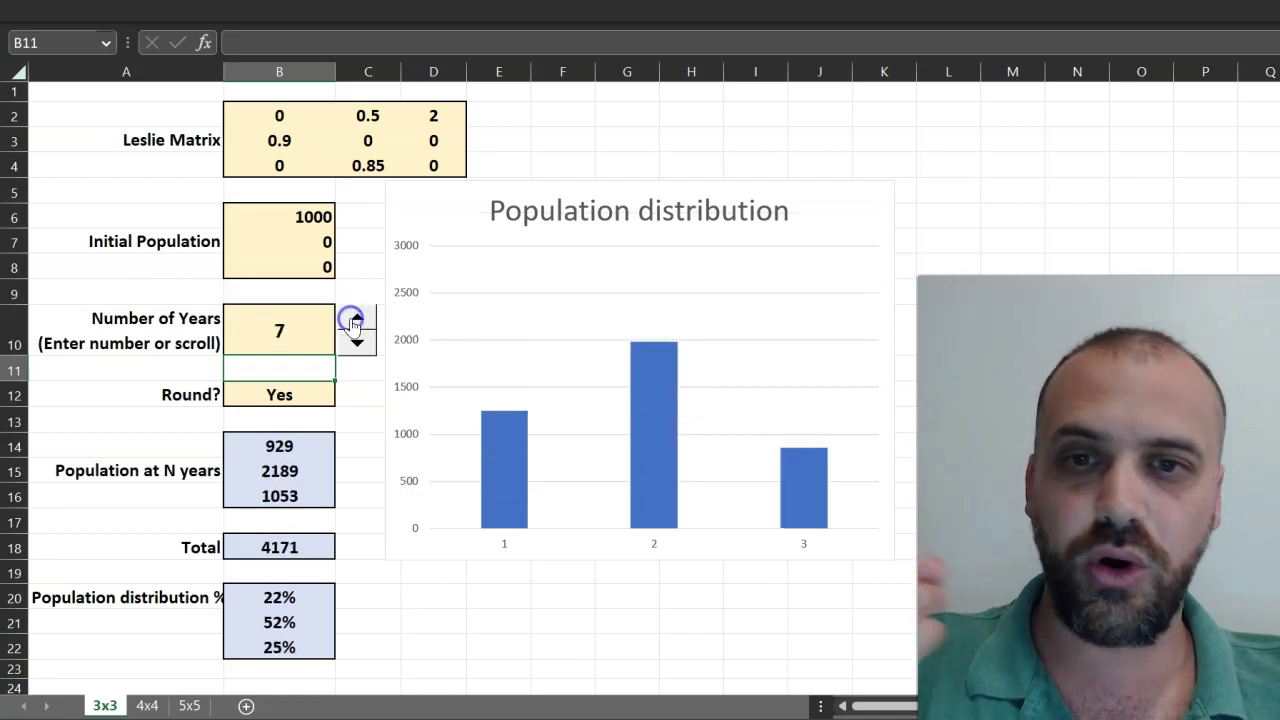
{"action": "left_click", "coordinate": [356, 320]}
{"action": "left_click", "coordinate": [356, 320]}
{"action": "left_click", "coordinate": [355, 320]}
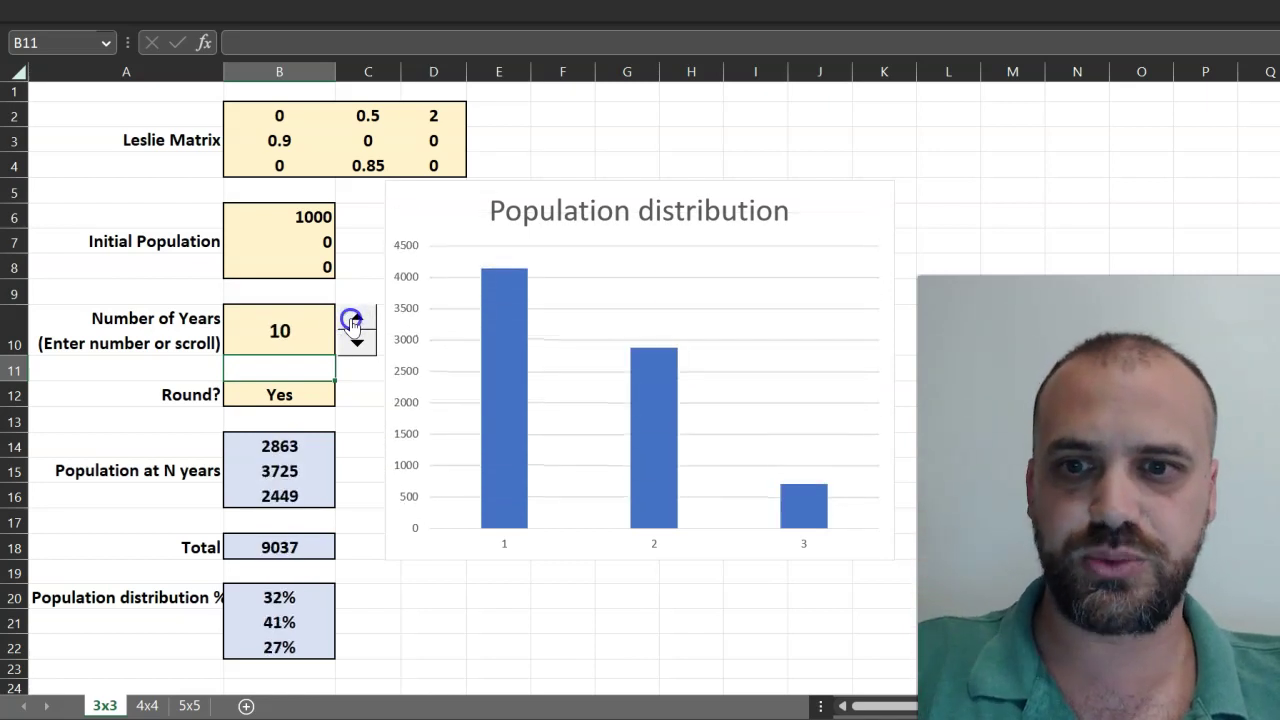
{"action": "left_click", "coordinate": [355, 320]}
{"action": "left_click", "coordinate": [356, 320]}
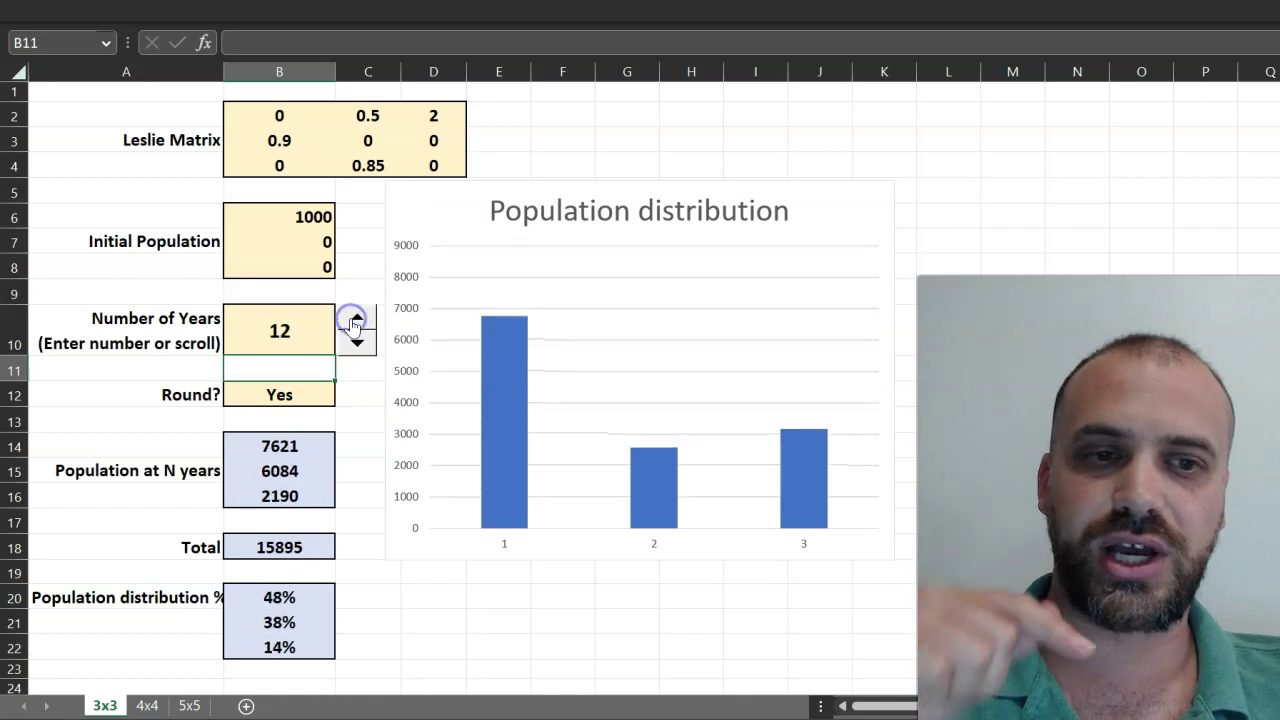
{"action": "left_click", "coordinate": [356, 320]}
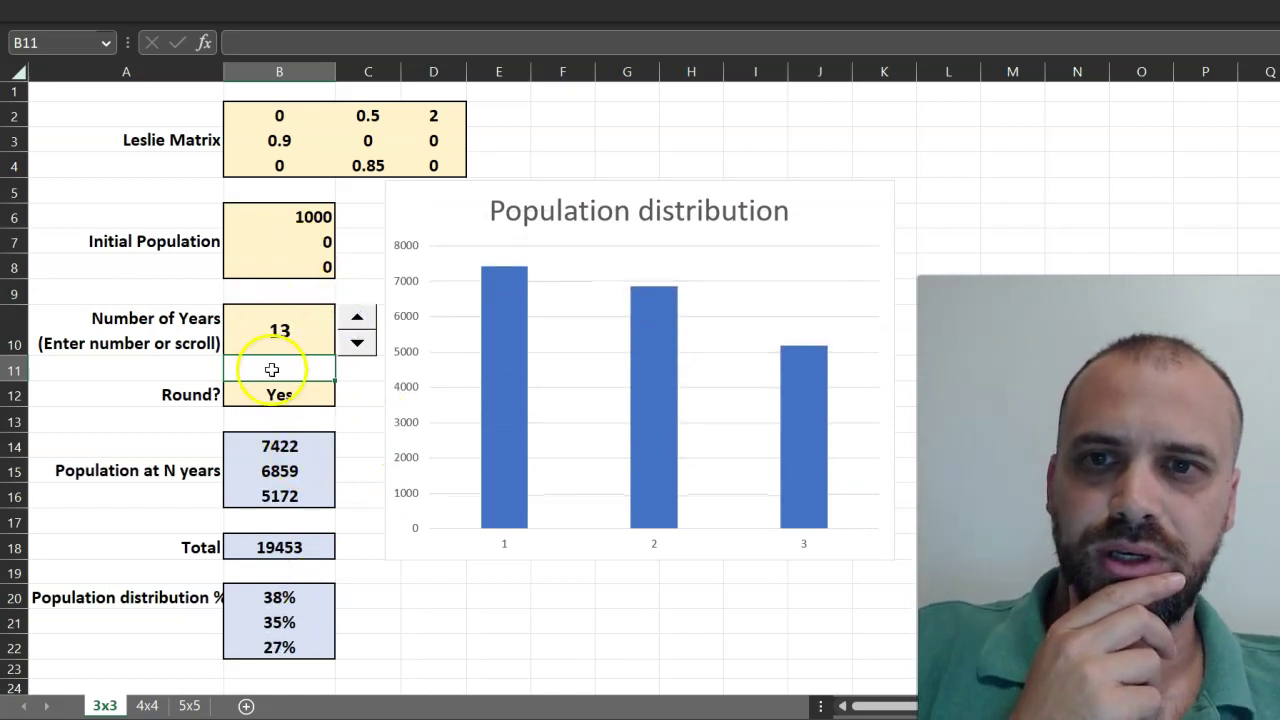
Reset Number of Years back to 0 and go to the first age class's initial population
{"action": "left_click", "coordinate": [286, 326]}
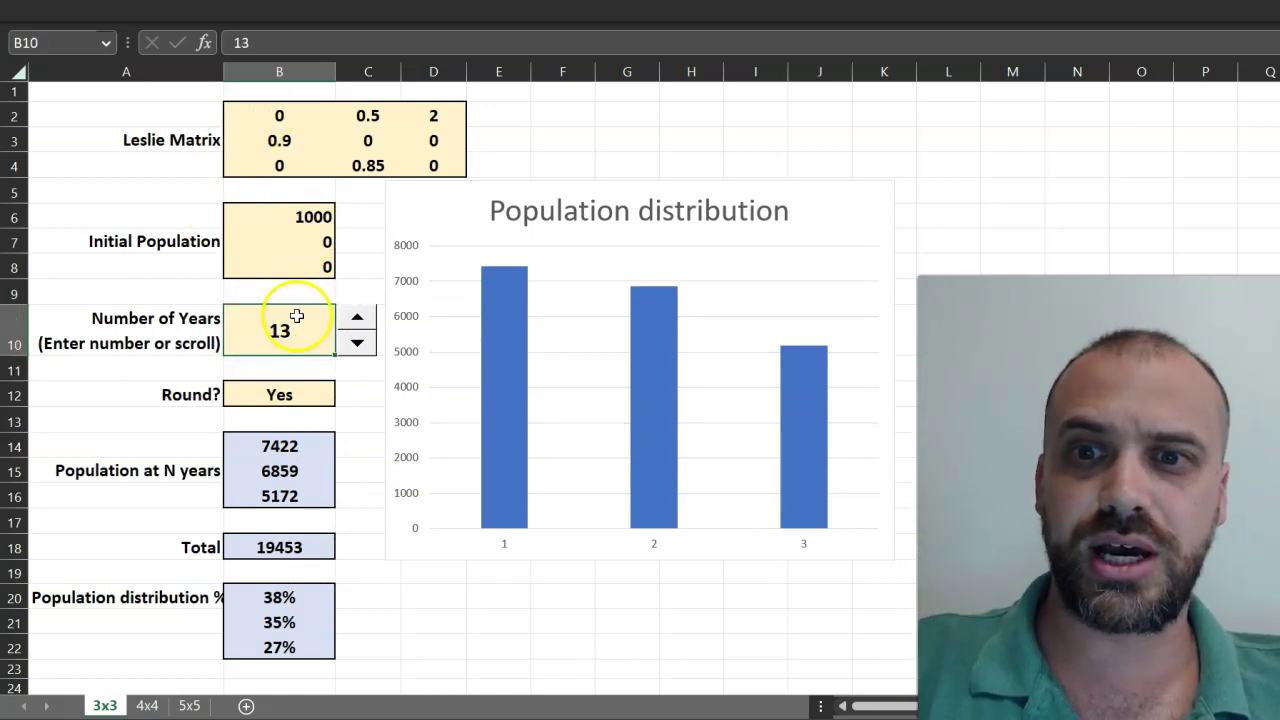
{"action": "key", "text": "Return"}
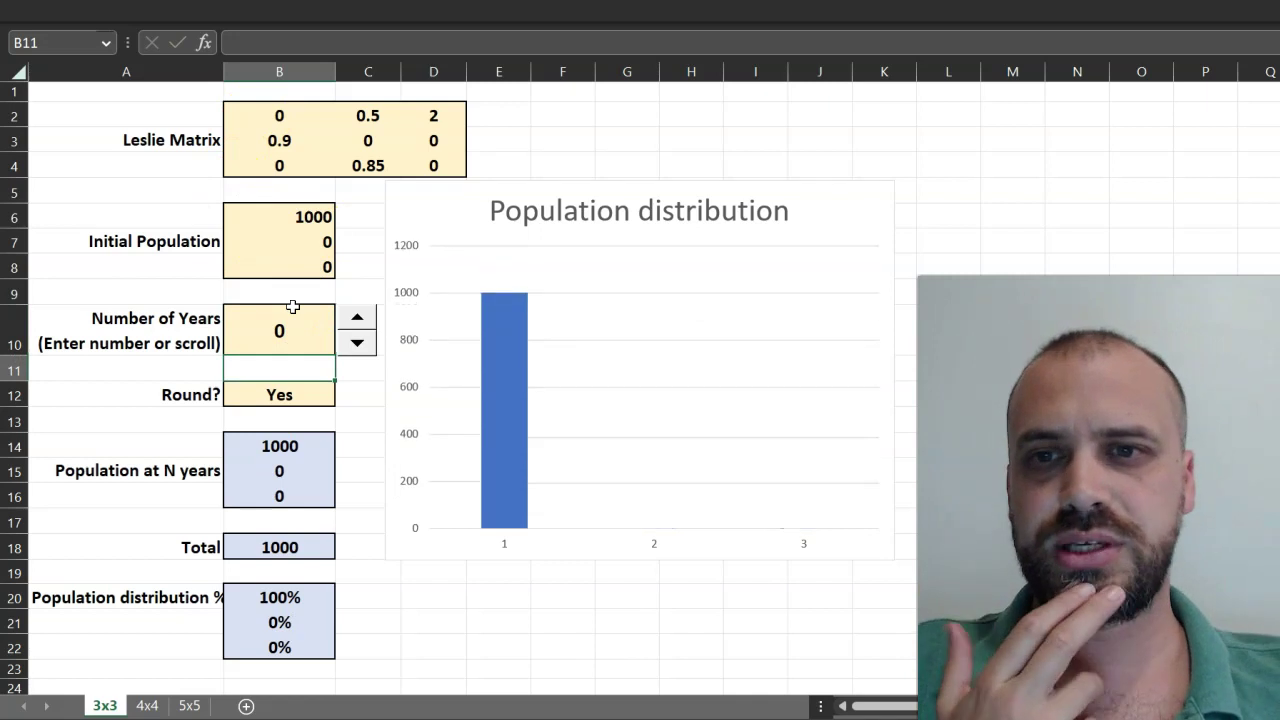
{"action": "left_click", "coordinate": [306, 218]}
Move the 1000 initial individuals from the first age class to the third, leaving 0 in the first
{"action": "key", "text": "Delete"}
{"action": "left_click", "coordinate": [302, 265]}
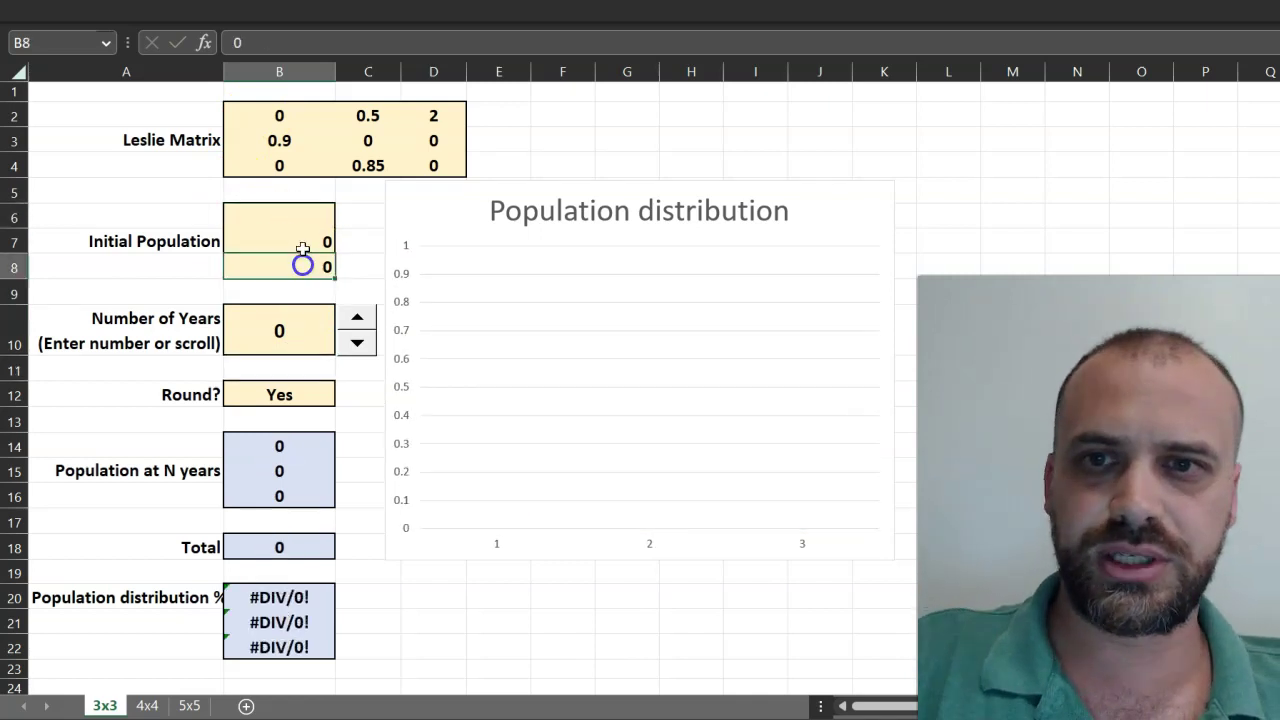
{"action": "key", "text": "Return"}
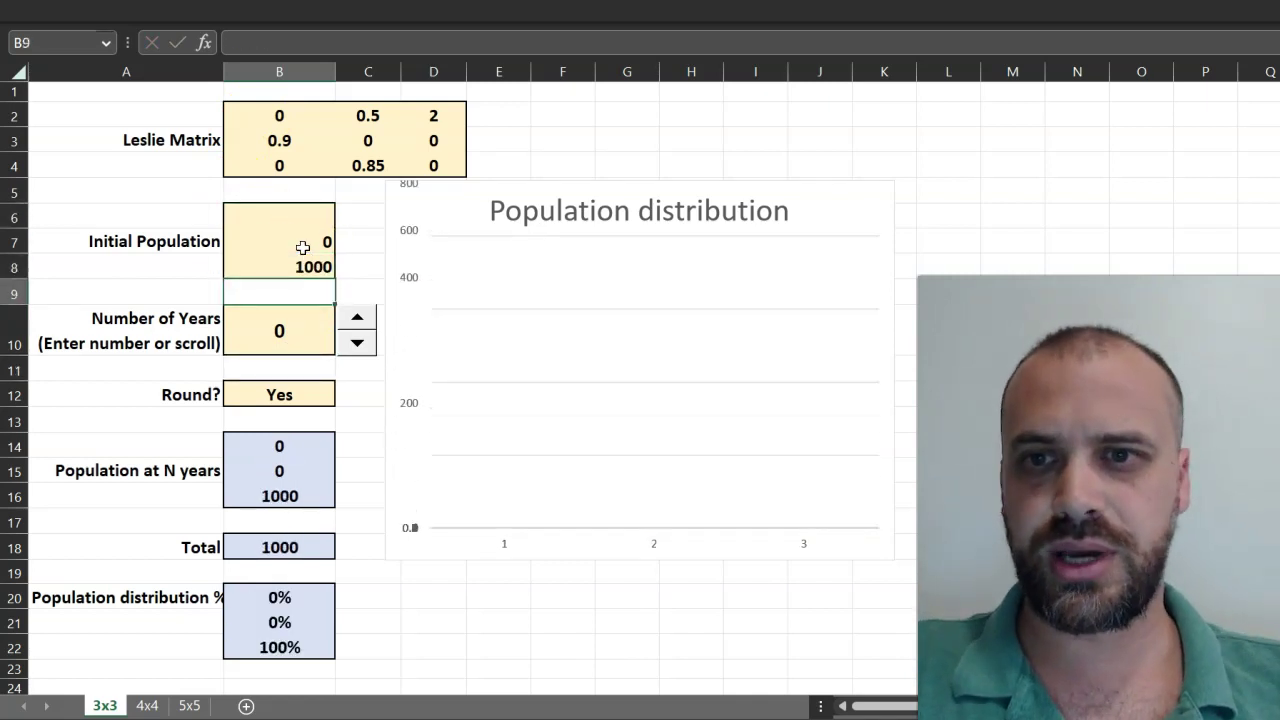
{"action": "left_click", "coordinate": [302, 247]}
{"action": "key", "text": "Return"}
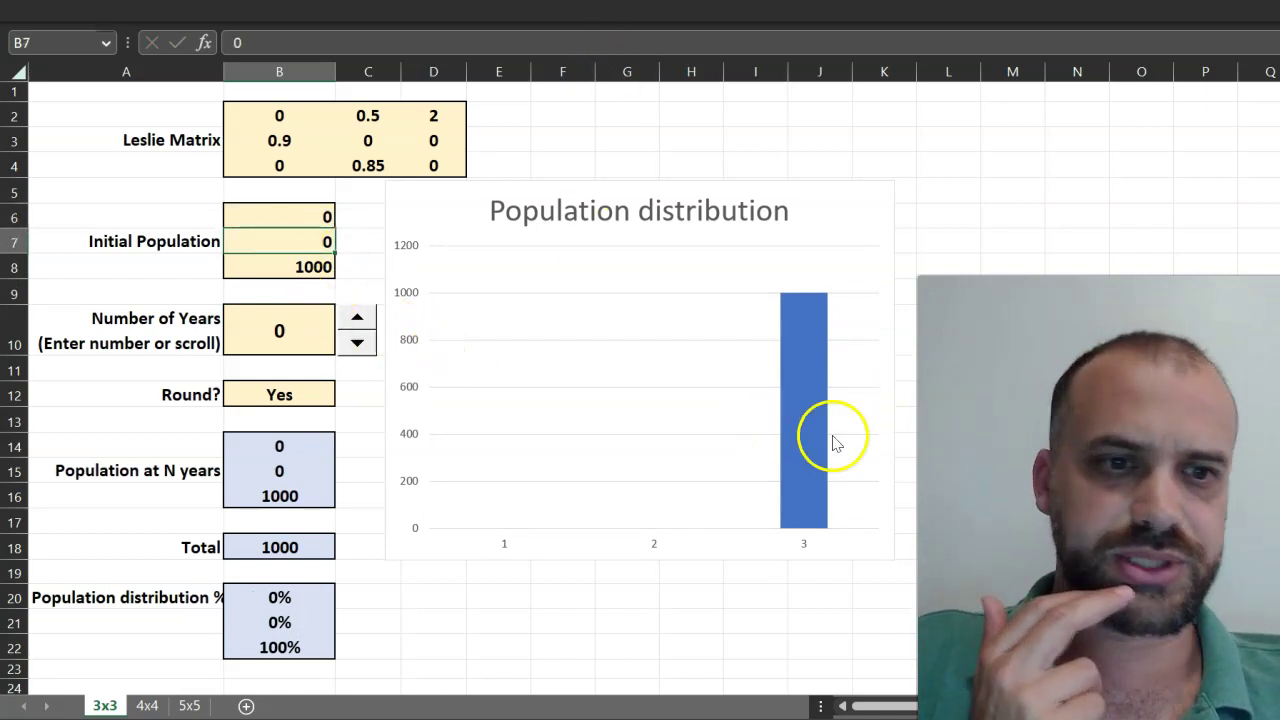
Step the projection forward year by year to 11 years from the third-class start
{"action": "left_click", "coordinate": [358, 316]}
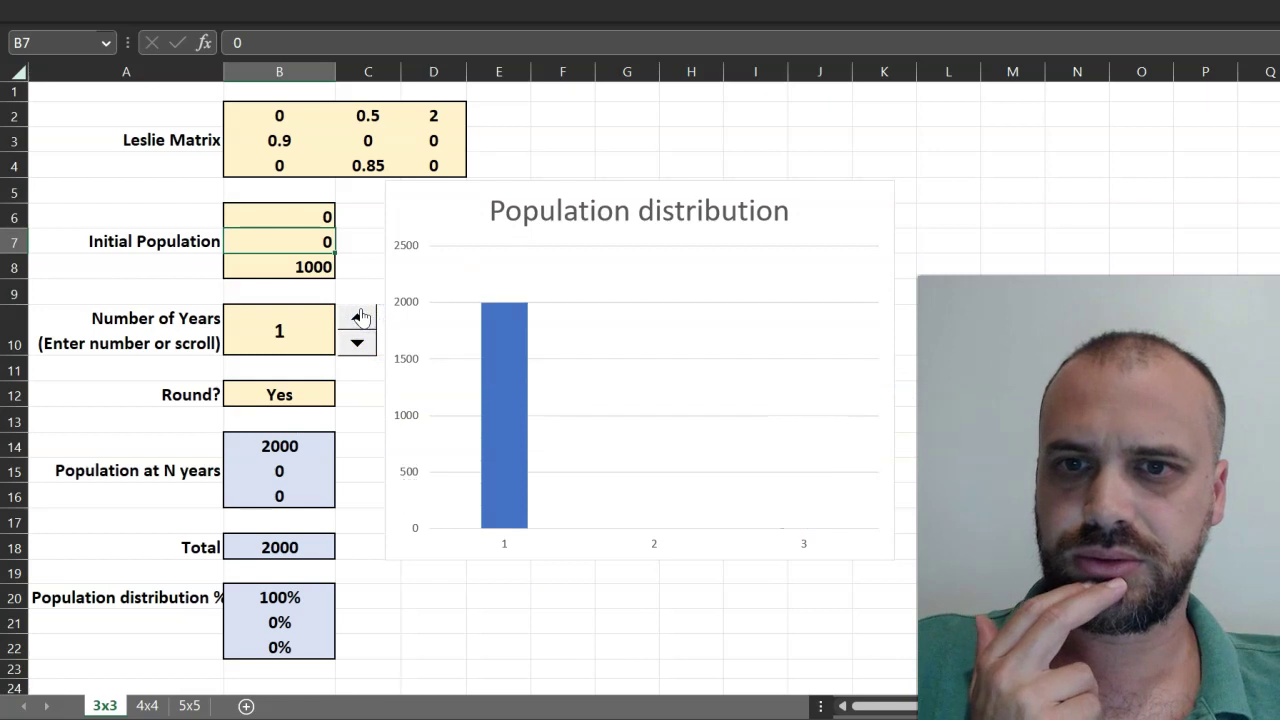
{"action": "left_click", "coordinate": [360, 315]}
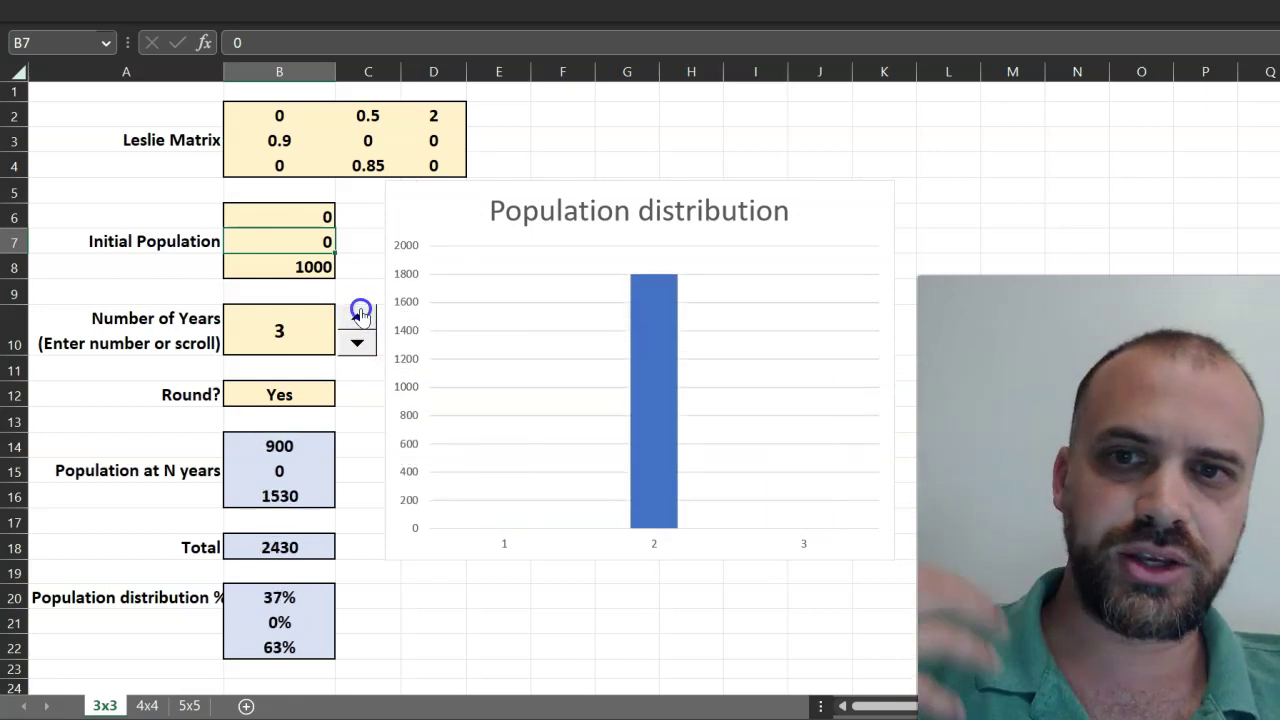
{"action": "left_click", "coordinate": [360, 315]}
{"action": "left_click", "coordinate": [360, 315]}
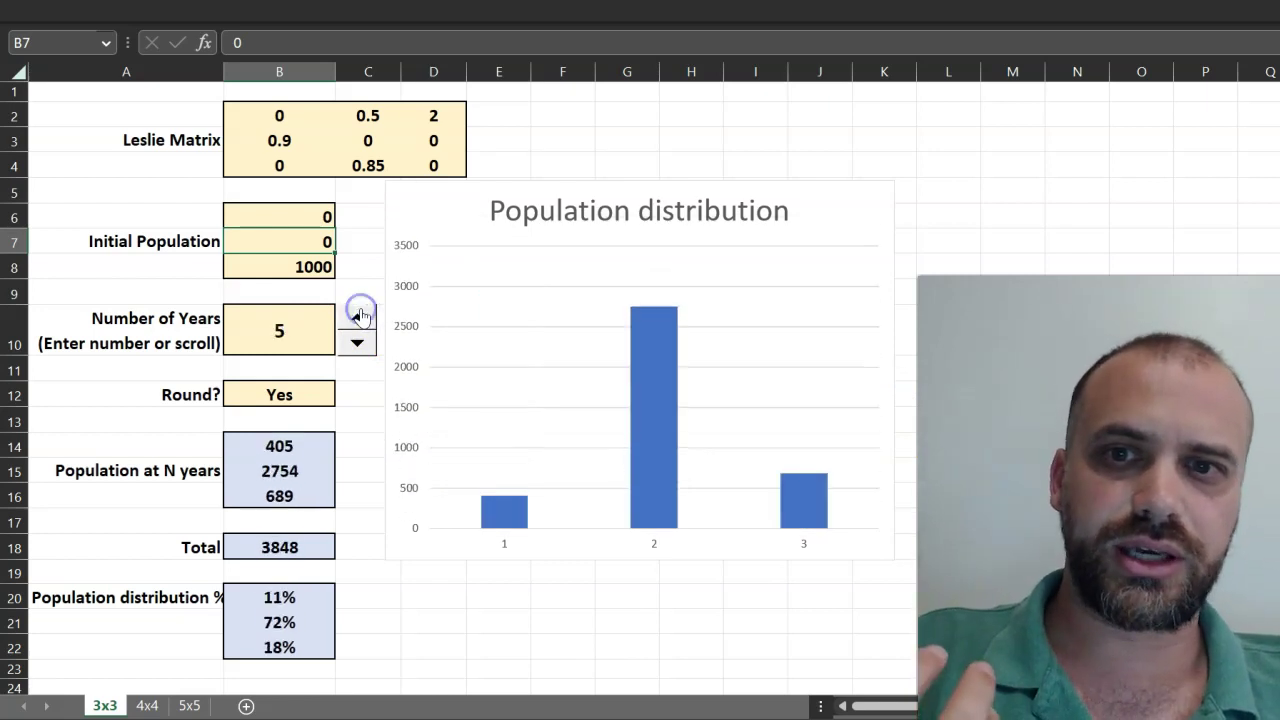
{"action": "left_click", "coordinate": [360, 315]}
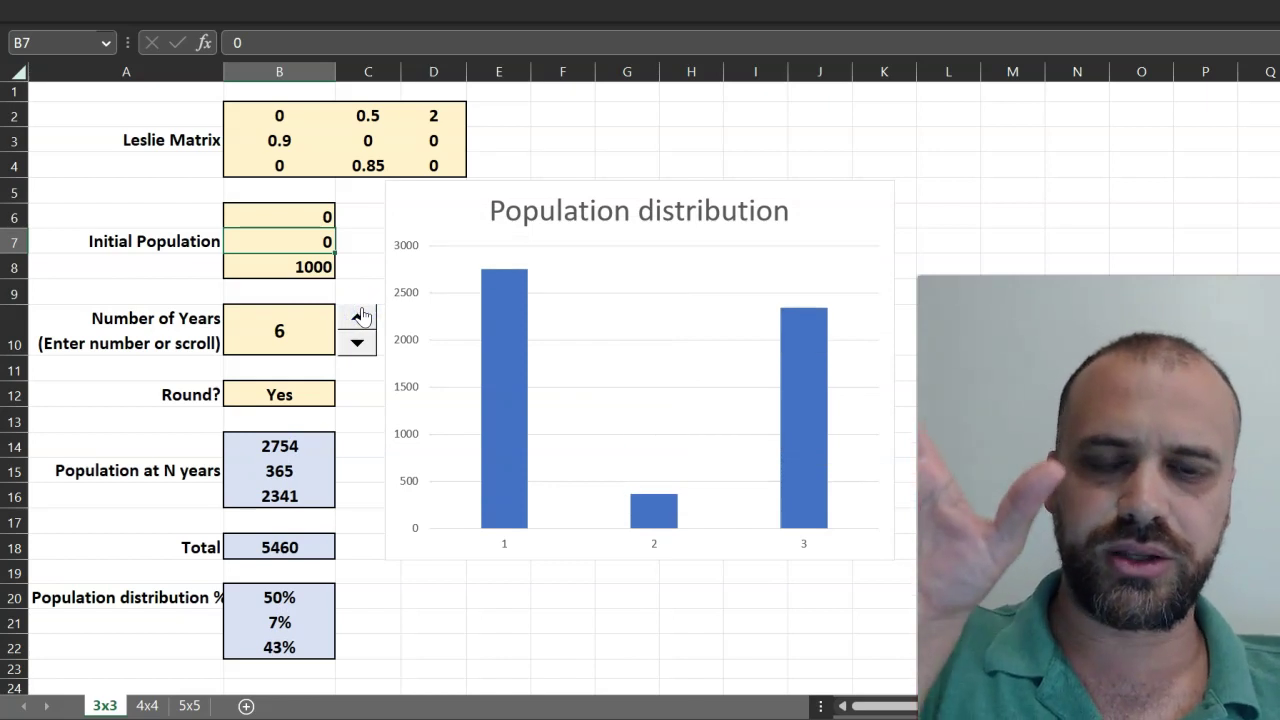
{"action": "left_click", "coordinate": [360, 315]}
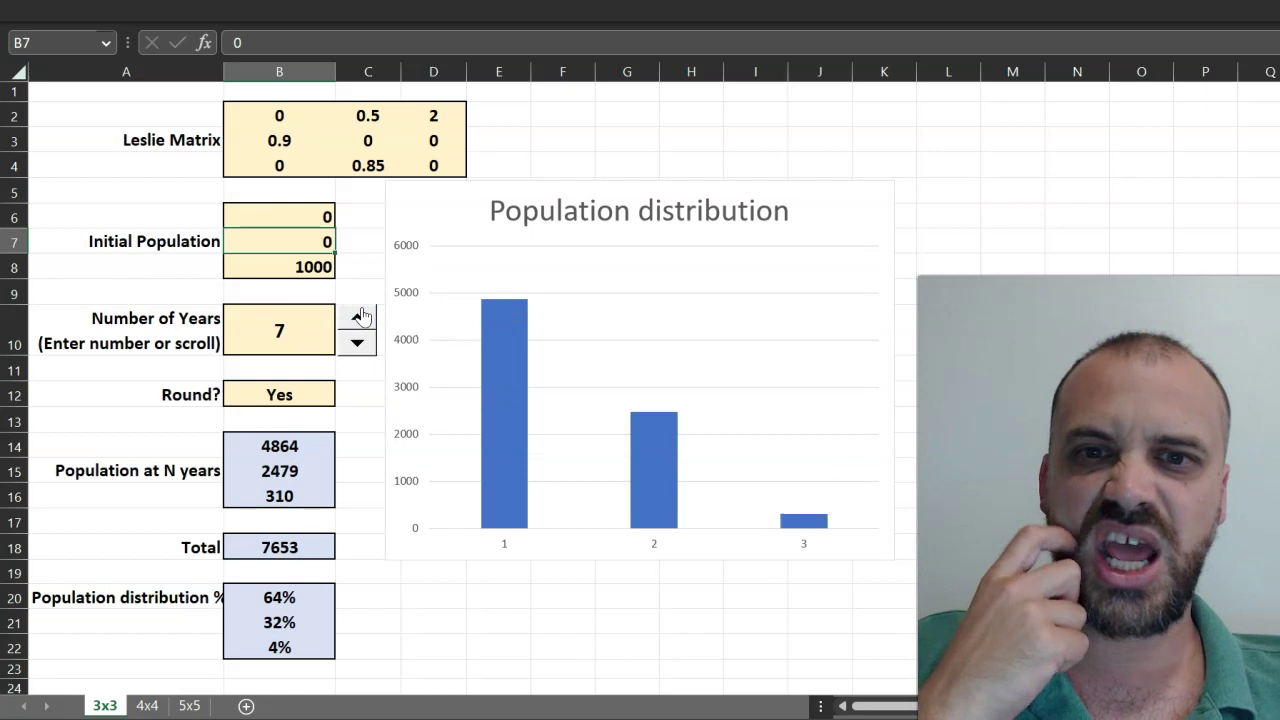
{"action": "left_click", "coordinate": [360, 315]}
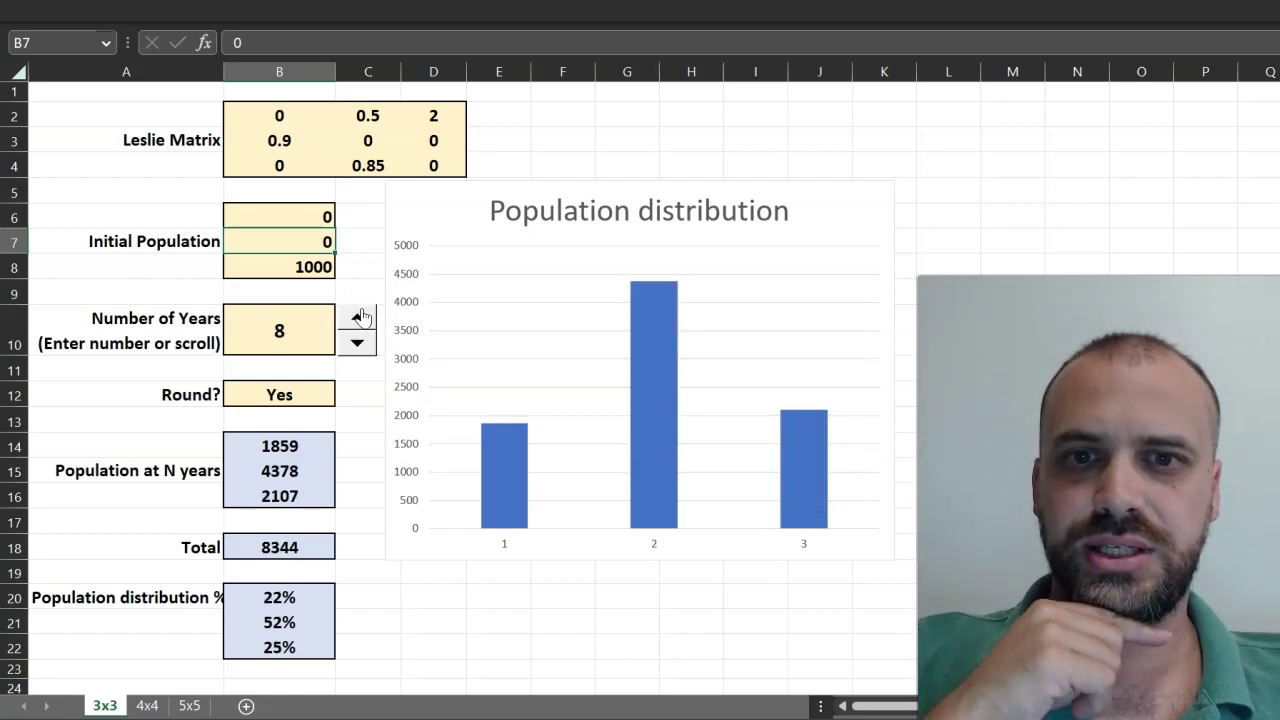
{"action": "left_click", "coordinate": [360, 315]}
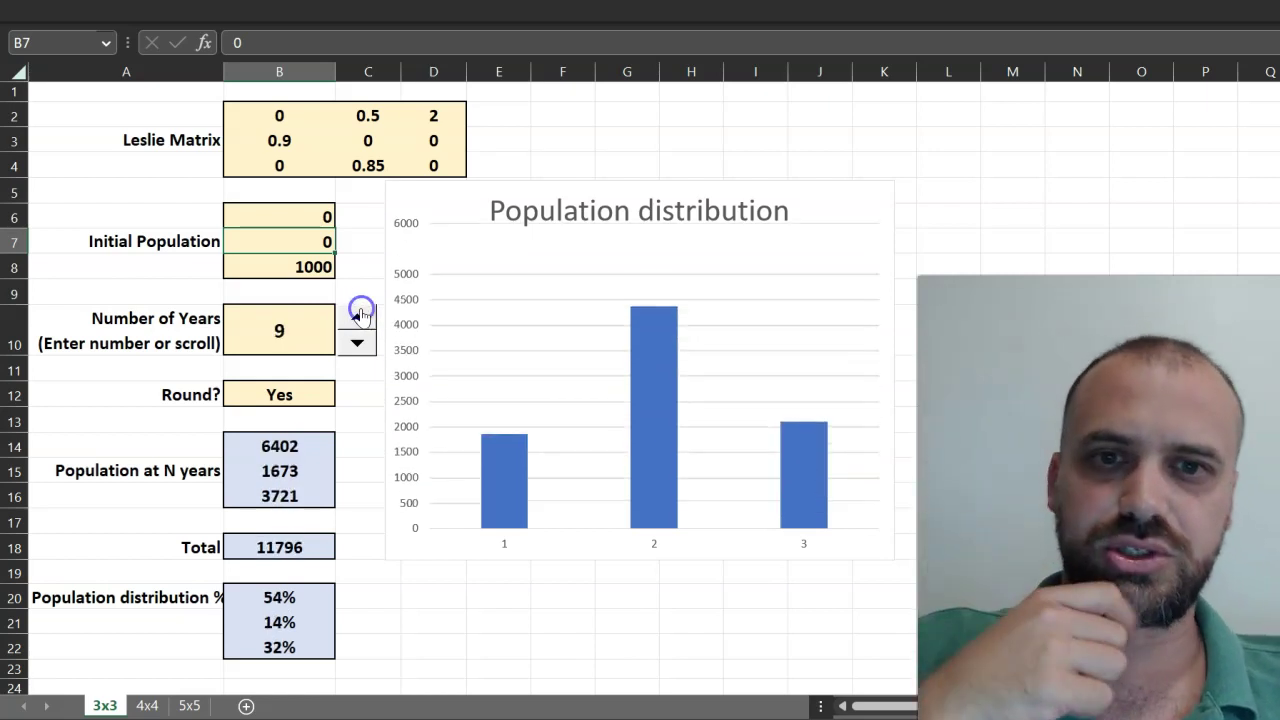
{"action": "left_click", "coordinate": [360, 315]}
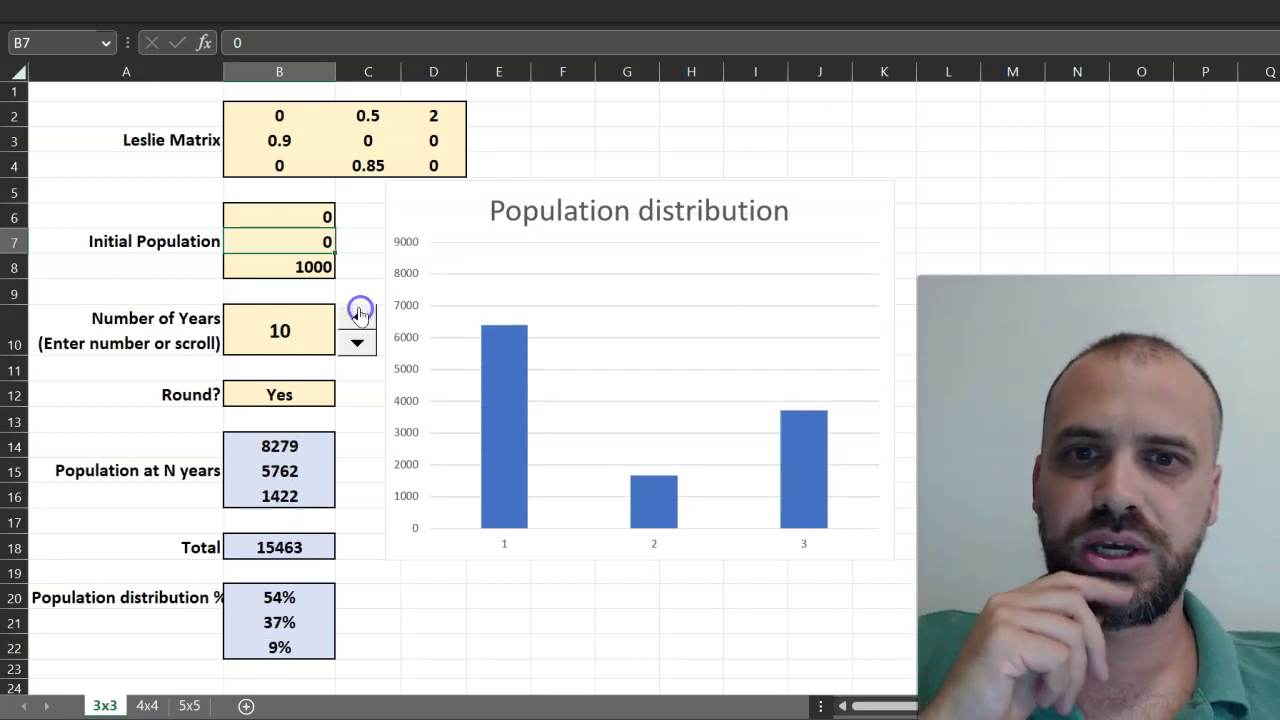
{"action": "left_click", "coordinate": [360, 315]}
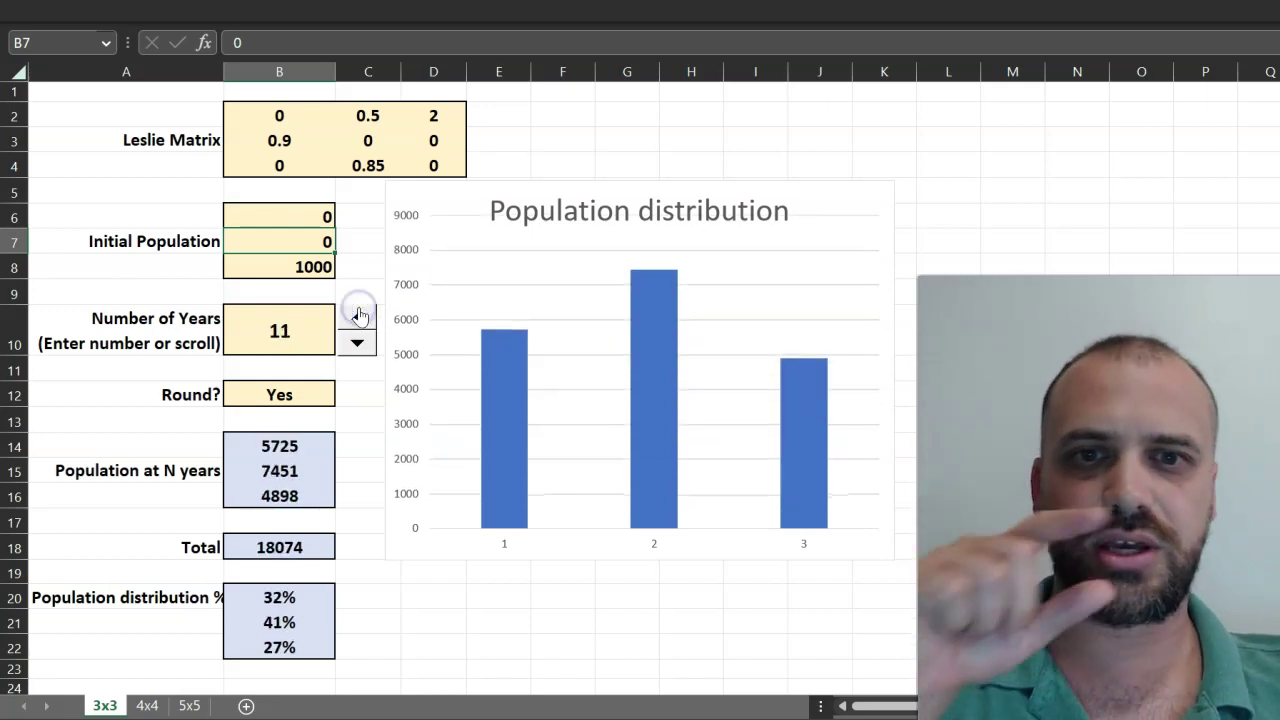
{"action": "left_click", "coordinate": [360, 315]}
Project 1000 years from an initial population of 1000, 0, 0, keeping the 46%, 32%, 21% split
{"action": "left_click", "coordinate": [264, 350]}
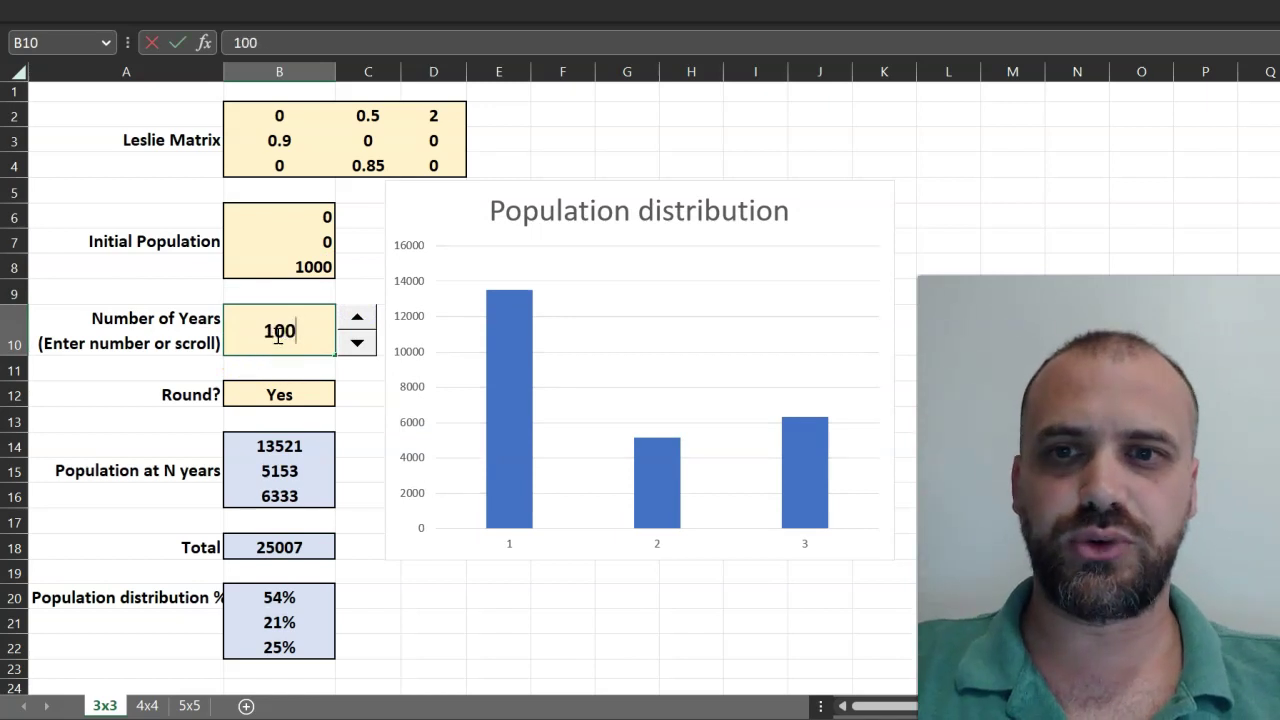
{"action": "key", "text": "Return"}
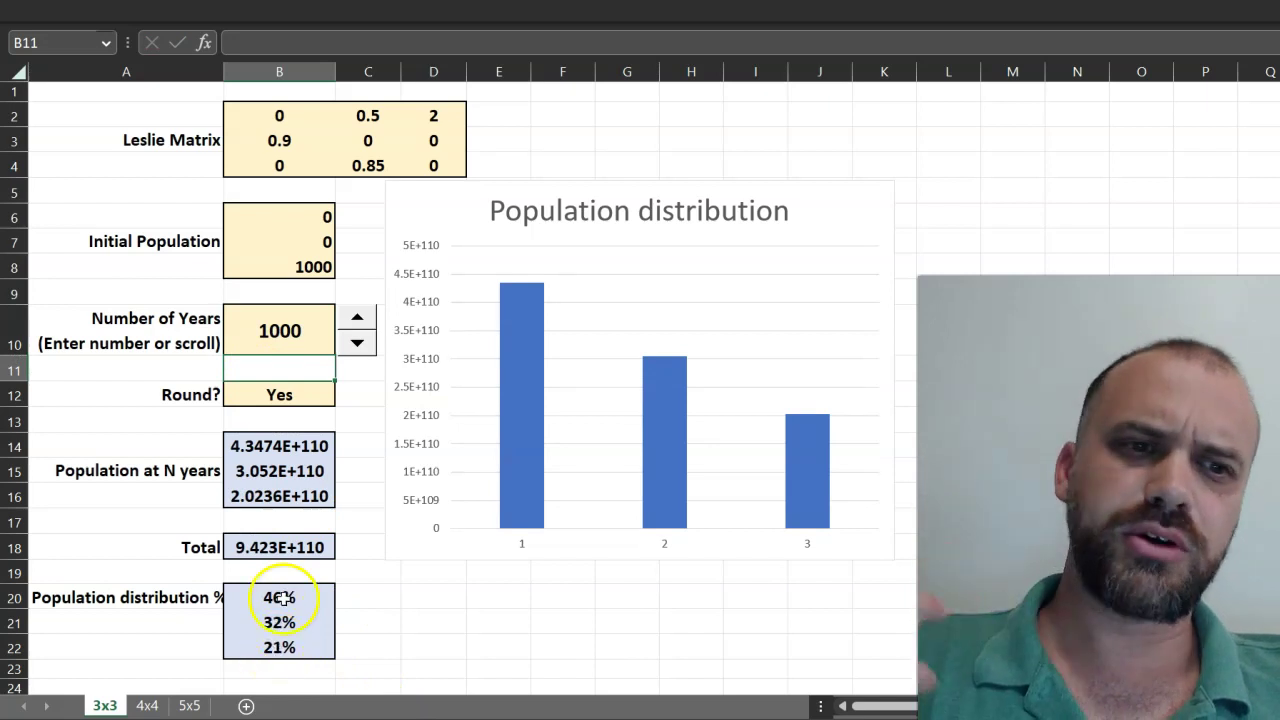
{"action": "left_click", "coordinate": [304, 220]}
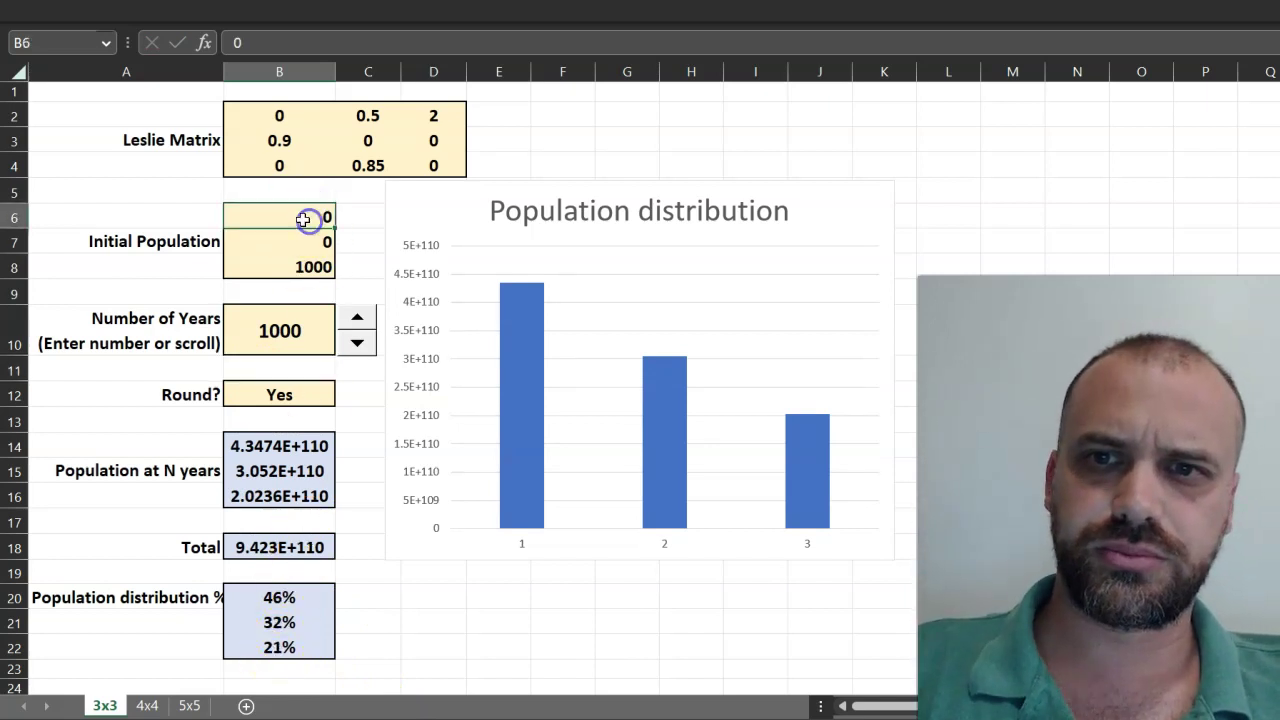
{"action": "type", "text": "1000"}
{"action": "key", "text": "Return"}
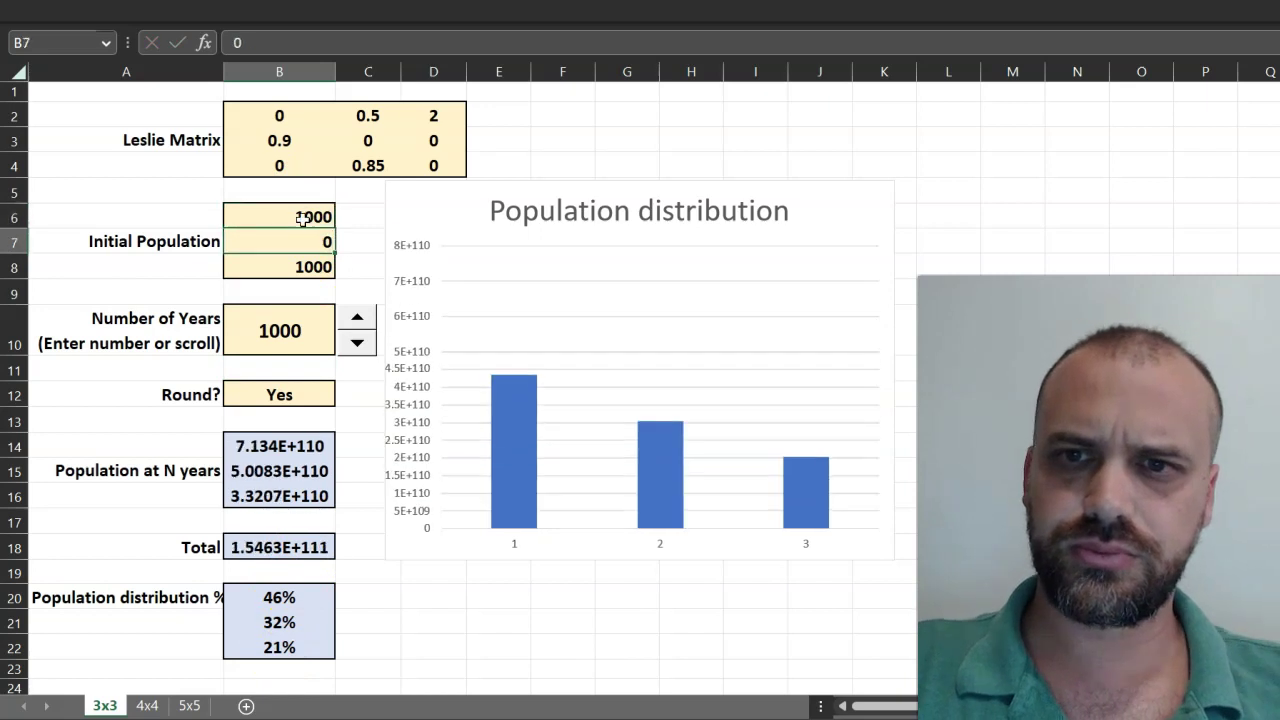
{"action": "key", "text": "Return"}
{"action": "type", "text": "0"}
{"action": "key", "text": "Return"}
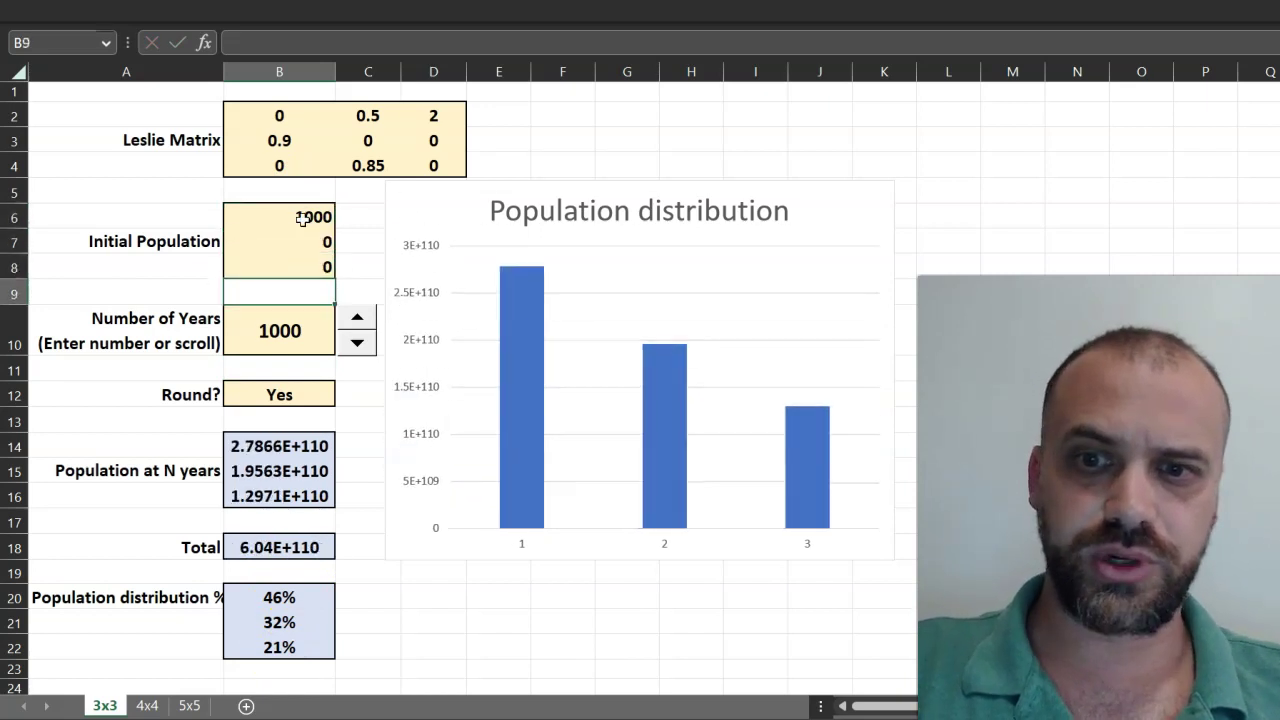
{"action": "key", "text": "Up"}
{"action": "key", "text": "Up"}
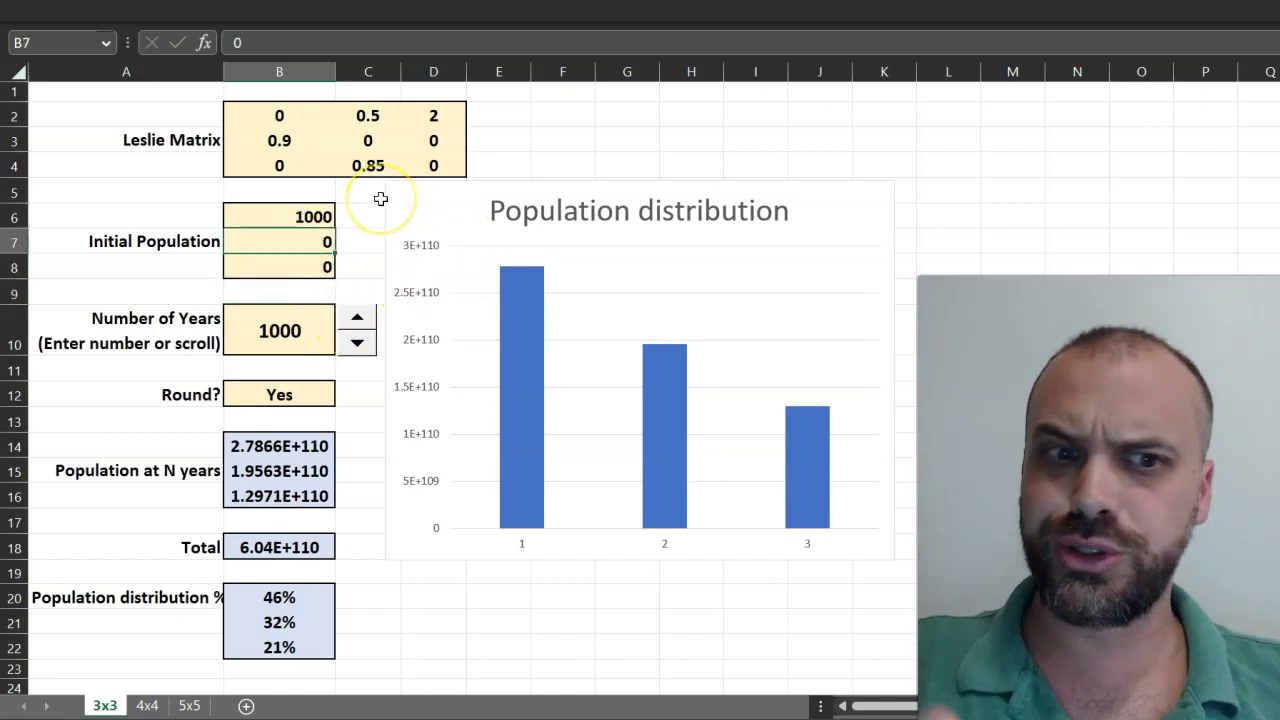
Enter 1500, 2500 and 50 as the three age classes' initial populations
{"action": "key", "text": "Up"}
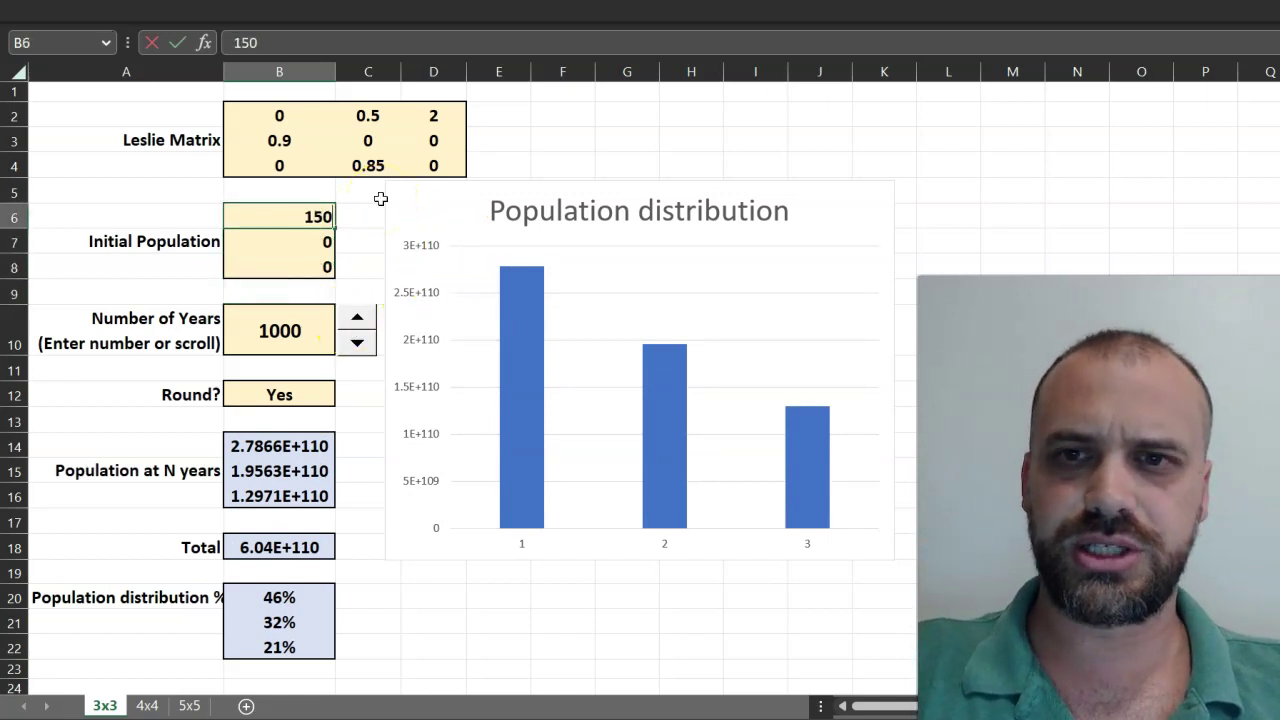
{"action": "key", "text": "Return"}
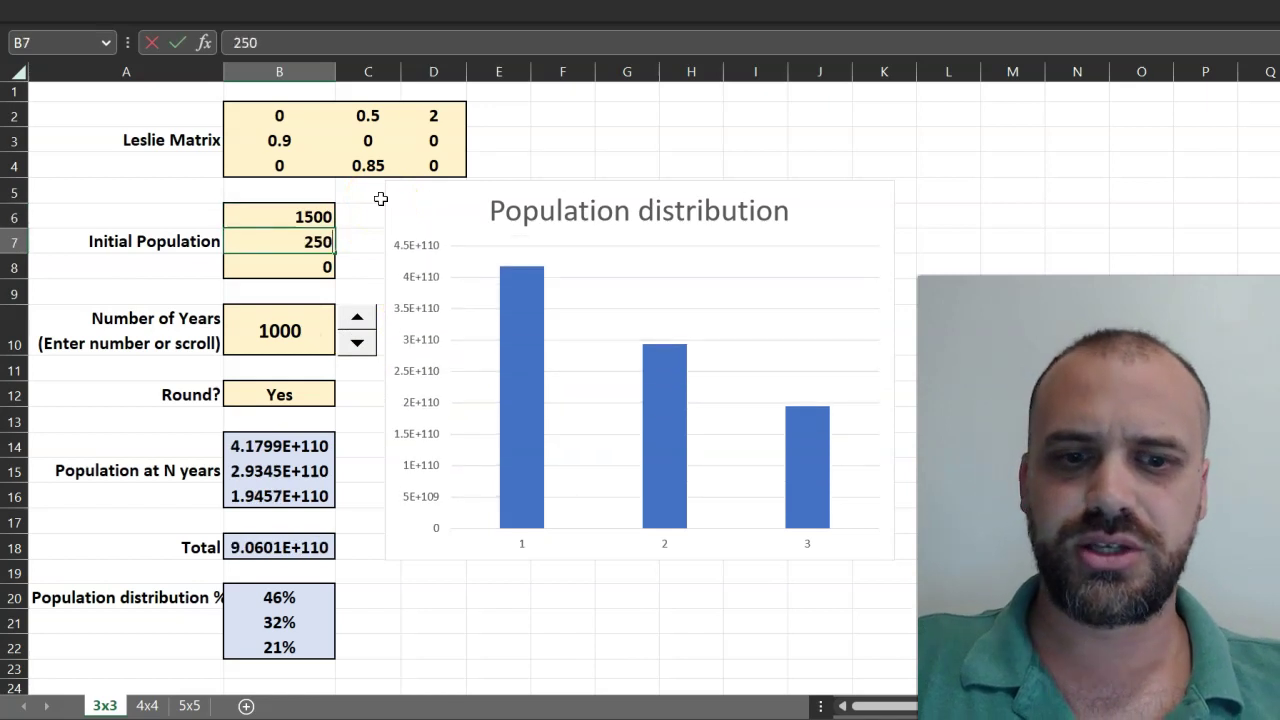
{"action": "key", "text": "Return"}
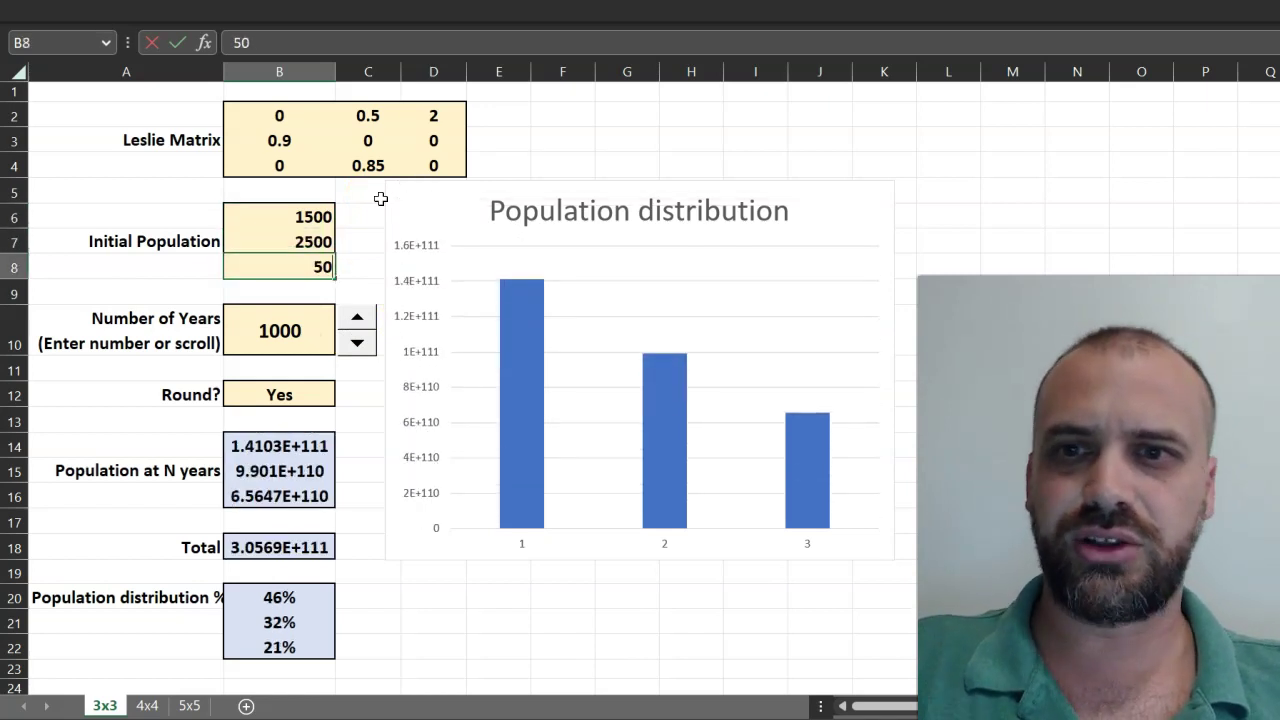
{"action": "key", "text": "Return"}
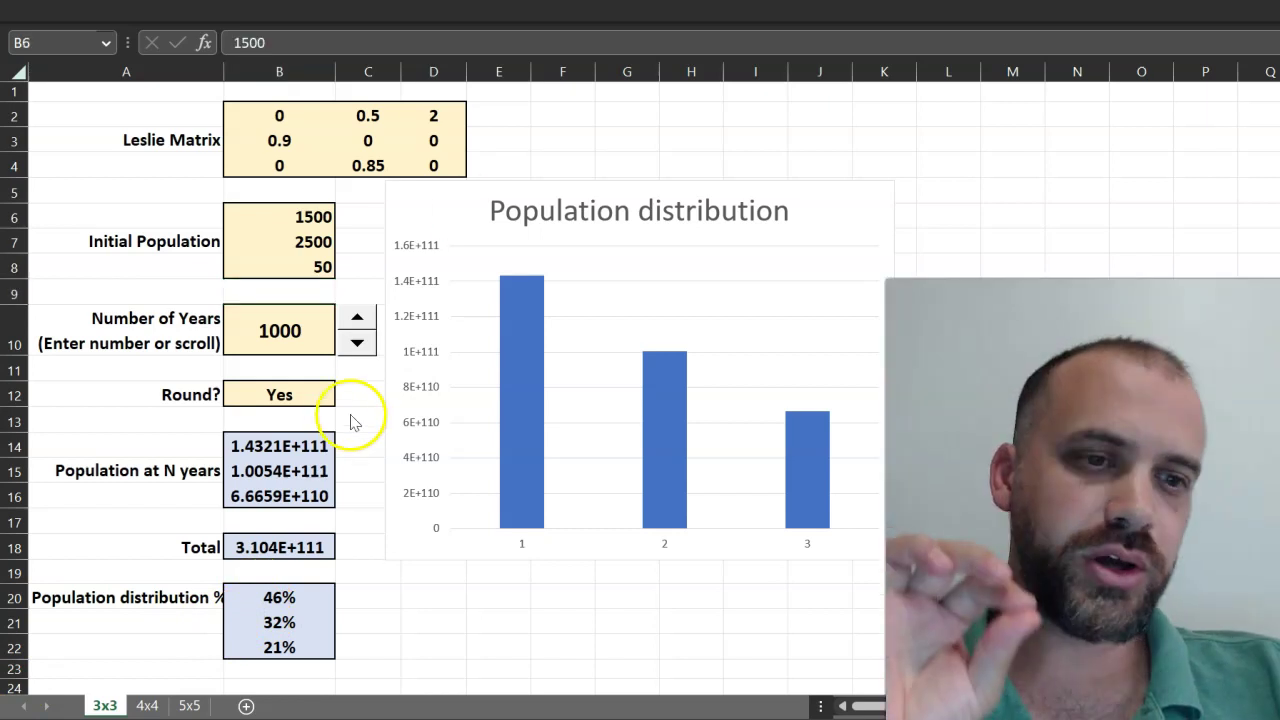
Enter 100 and 250 as the first two age classes' initial populations
{"action": "left_click", "coordinate": [291, 306]}
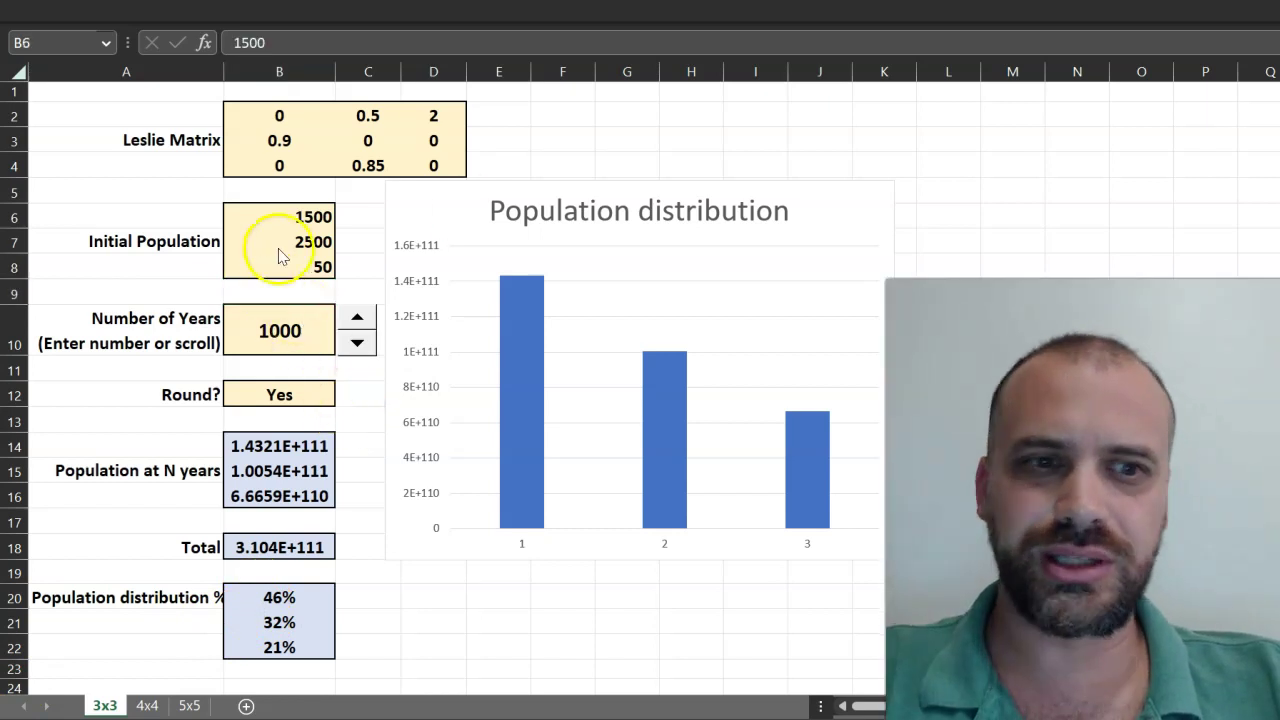
{"action": "left_click", "coordinate": [276, 216]}
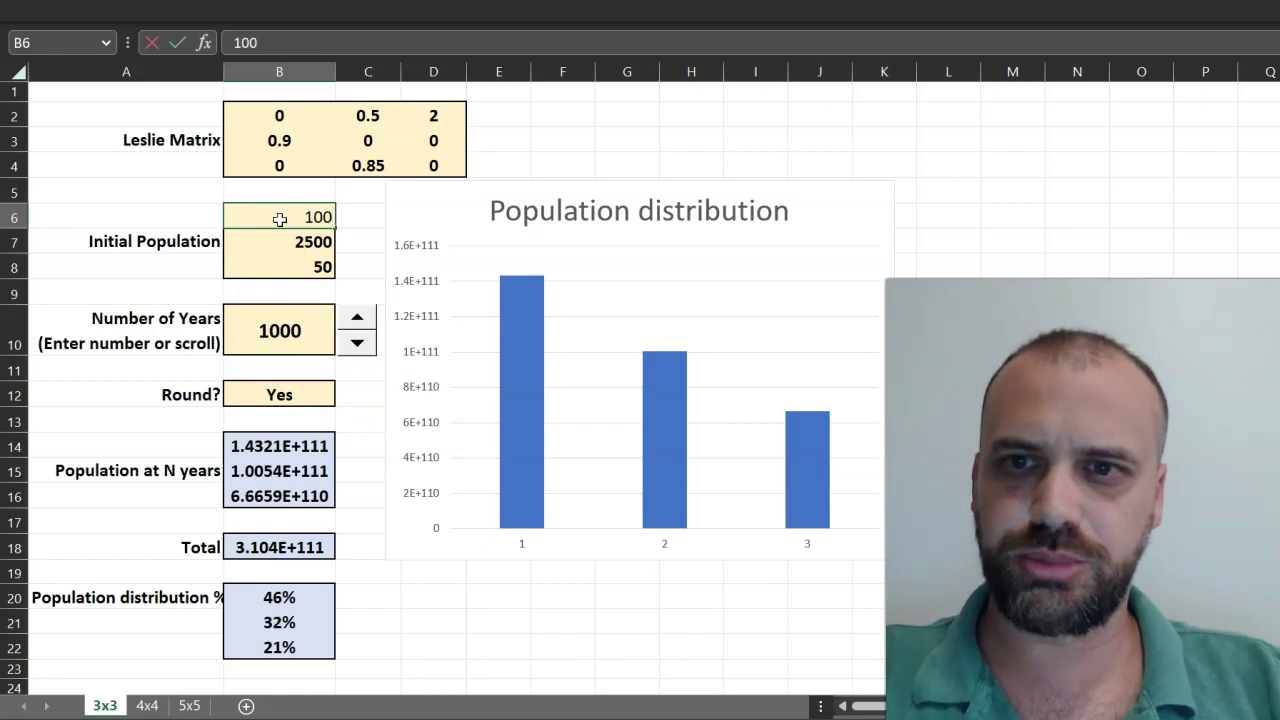
{"action": "key", "text": "Return"}
{"action": "type", "text": "250"}
{"action": "key", "text": "Return"}
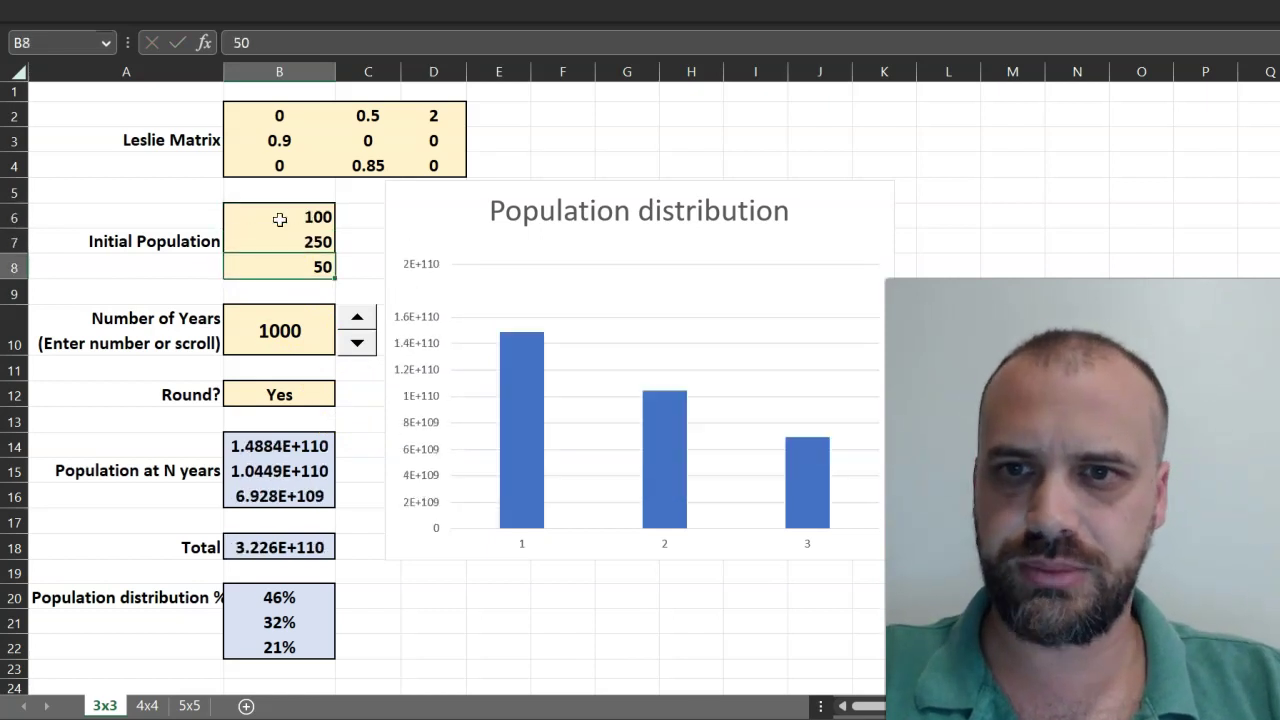
Reset Number of Years to 0 and advance the projection to 4 years
{"action": "left_click", "coordinate": [282, 294]}
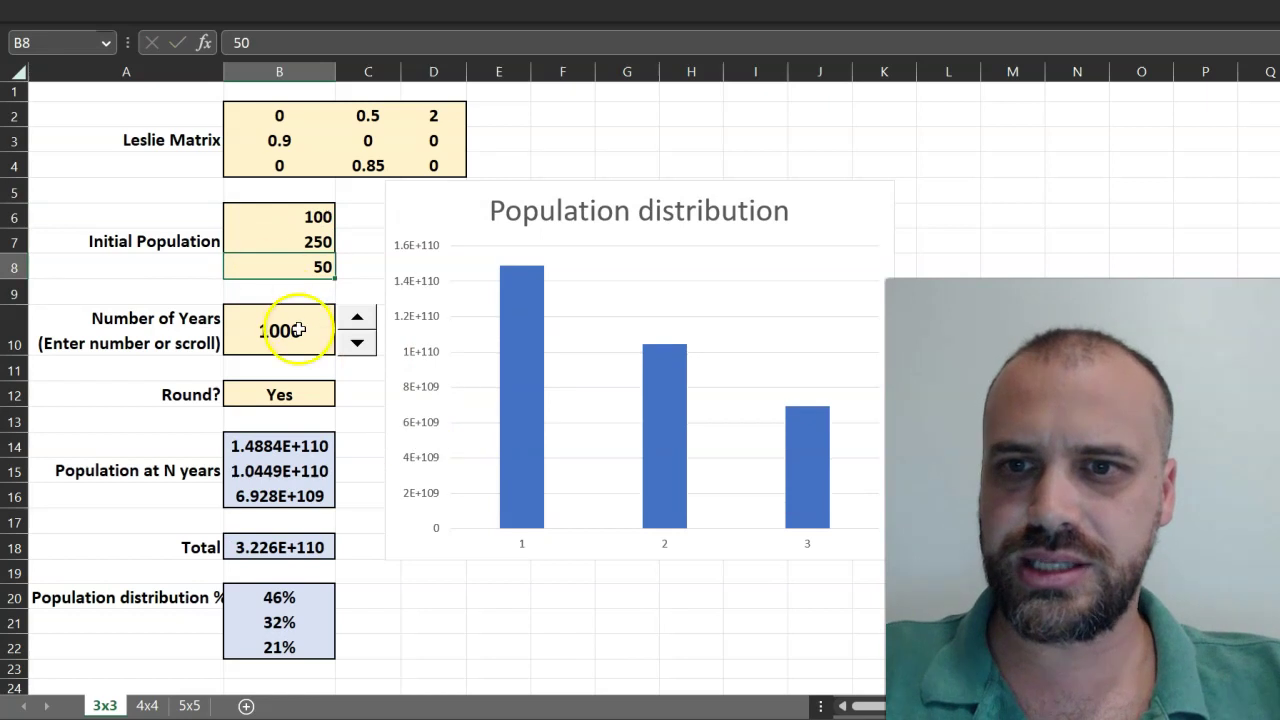
{"action": "left_click", "coordinate": [298, 330]}
{"action": "type", "text": "0"}
{"action": "key", "text": "Return"}
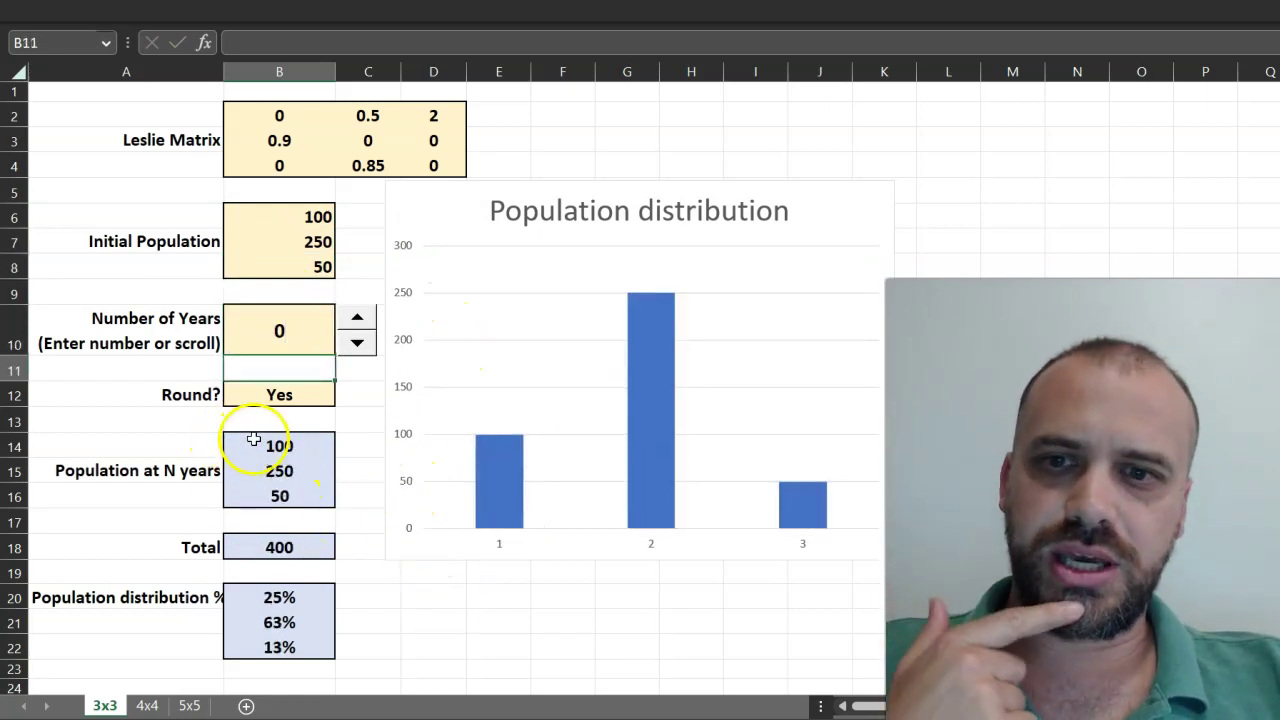
{"action": "left_click", "coordinate": [356, 318]}
{"action": "left_click", "coordinate": [356, 318]}
{"action": "left_click", "coordinate": [356, 318]}
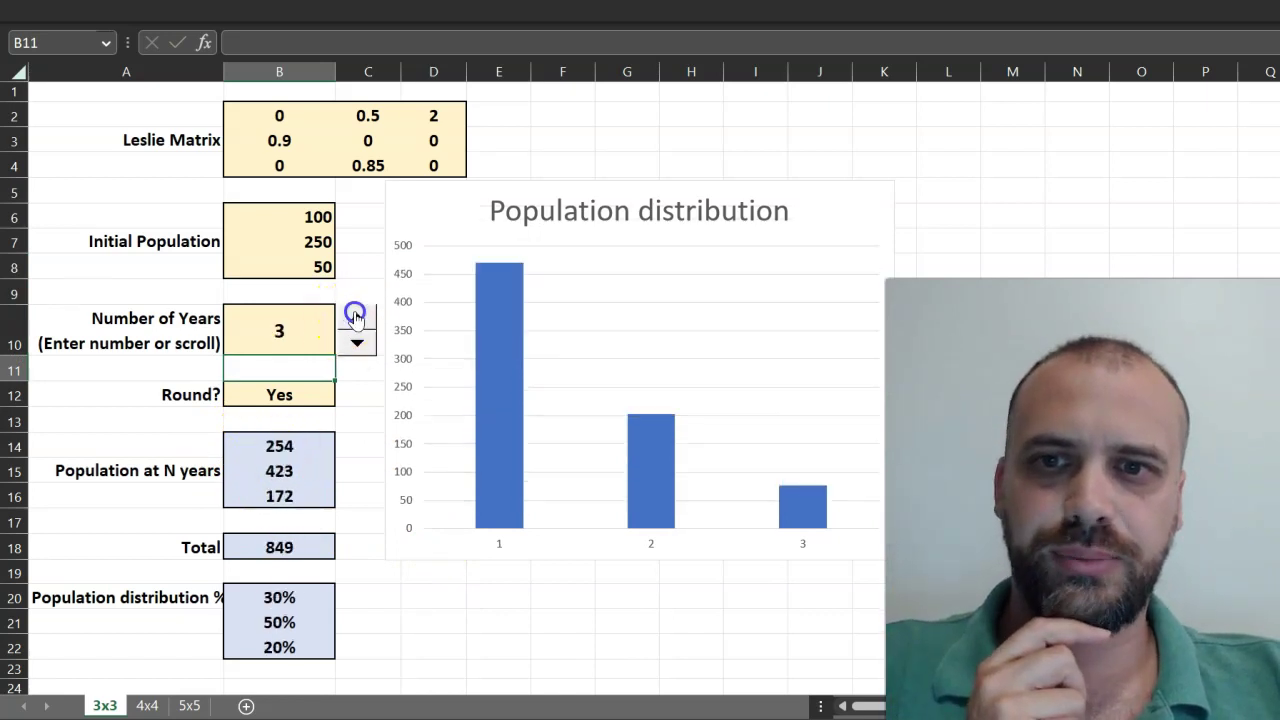
{"action": "left_click", "coordinate": [356, 318]}
{"action": "left_click", "coordinate": [300, 391]}
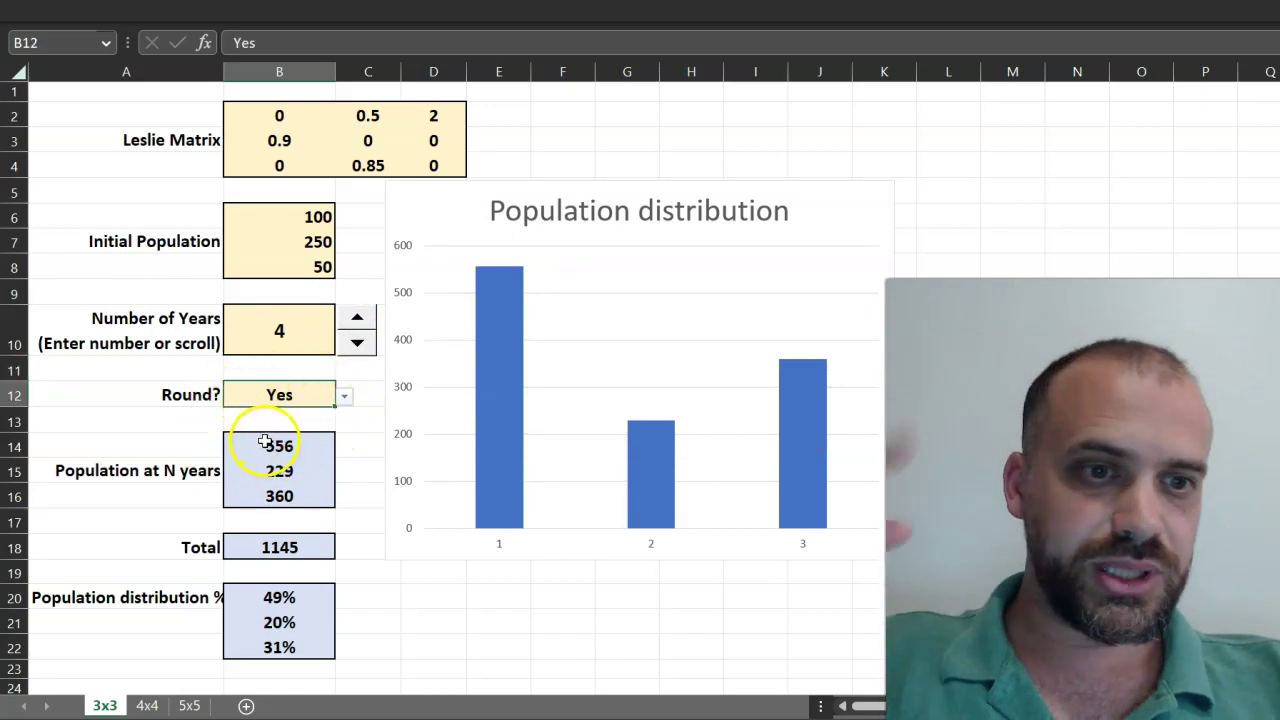
Toggle Round? in B12 between Yes and No, ending on No to show 555.75 and 1144.125
{"action": "left_click", "coordinate": [344, 396]}
{"action": "left_click", "coordinate": [322, 430]}
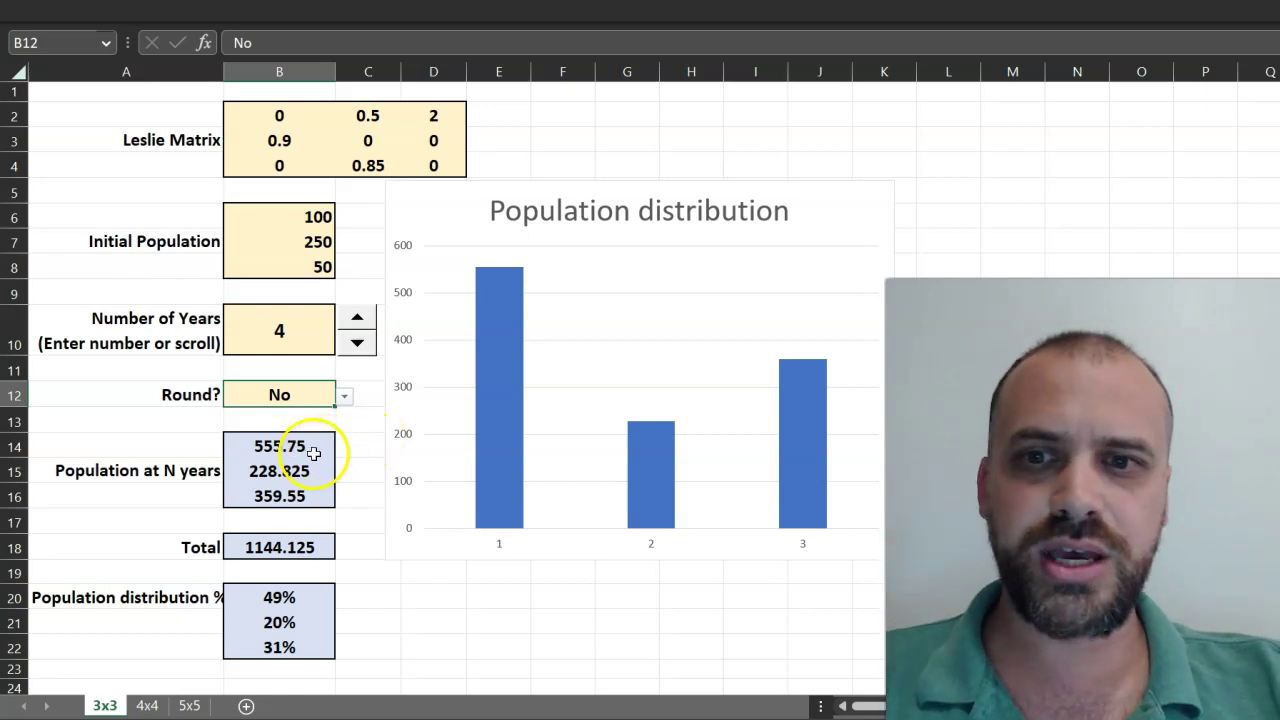
{"action": "left_click", "coordinate": [344, 396]}
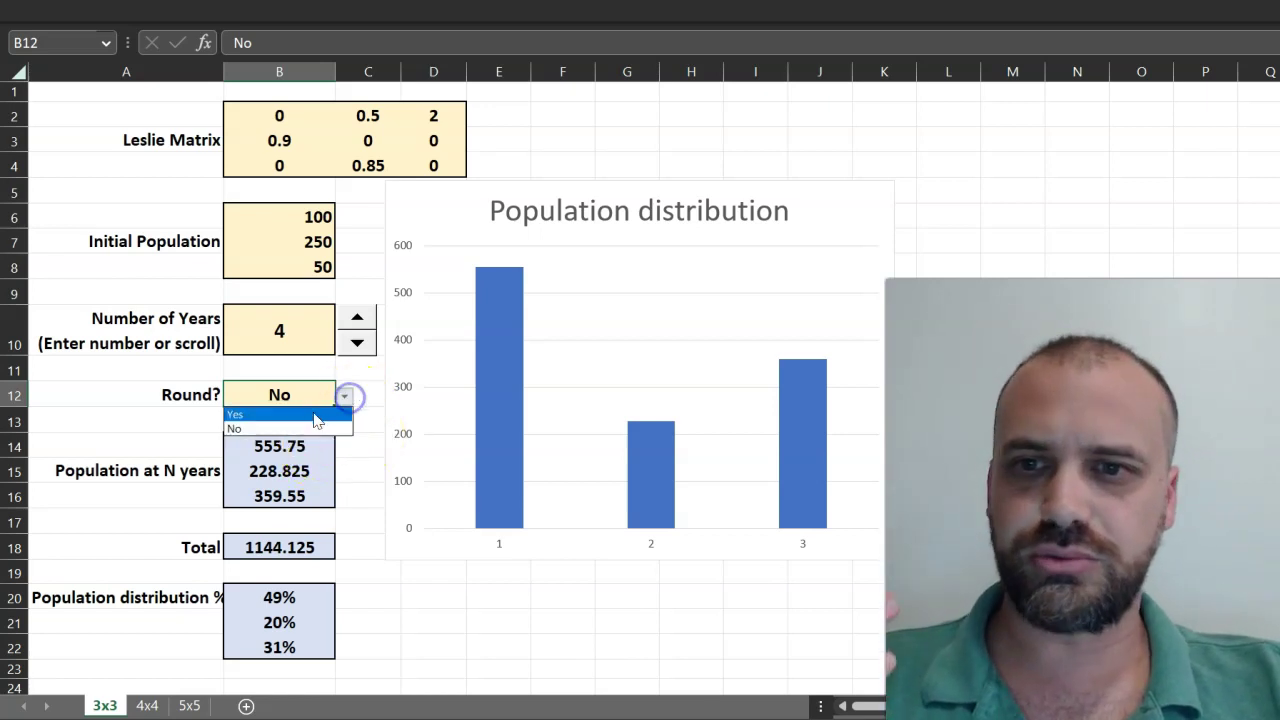
{"action": "left_click", "coordinate": [313, 412]}
{"action": "left_click", "coordinate": [344, 396]}
{"action": "left_click", "coordinate": [313, 428]}
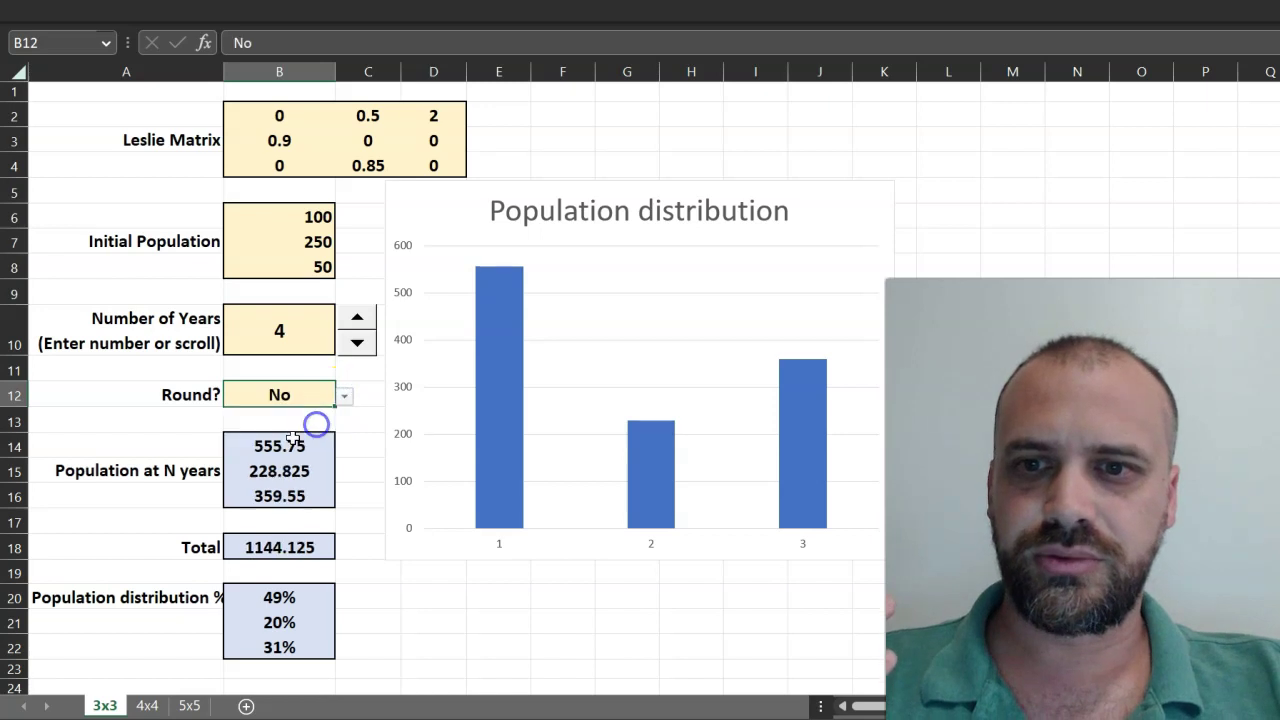
{"action": "left_click", "coordinate": [344, 396]}
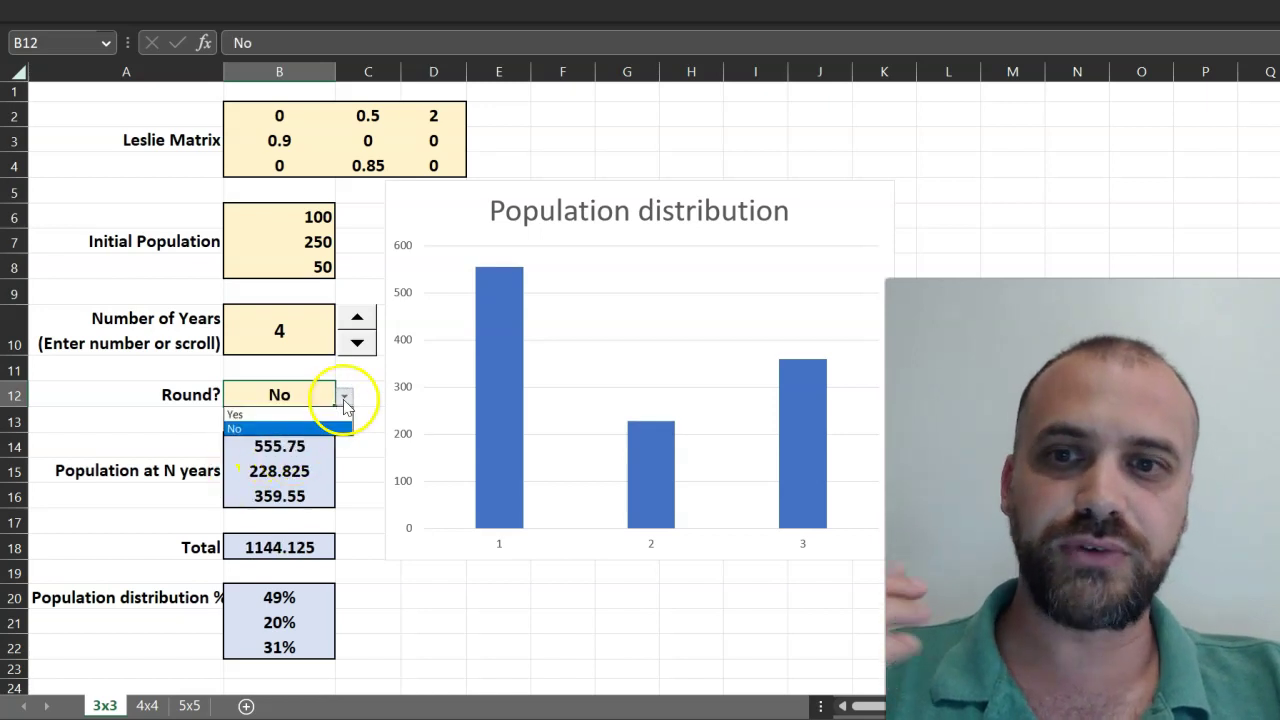
{"action": "left_click", "coordinate": [314, 412]}
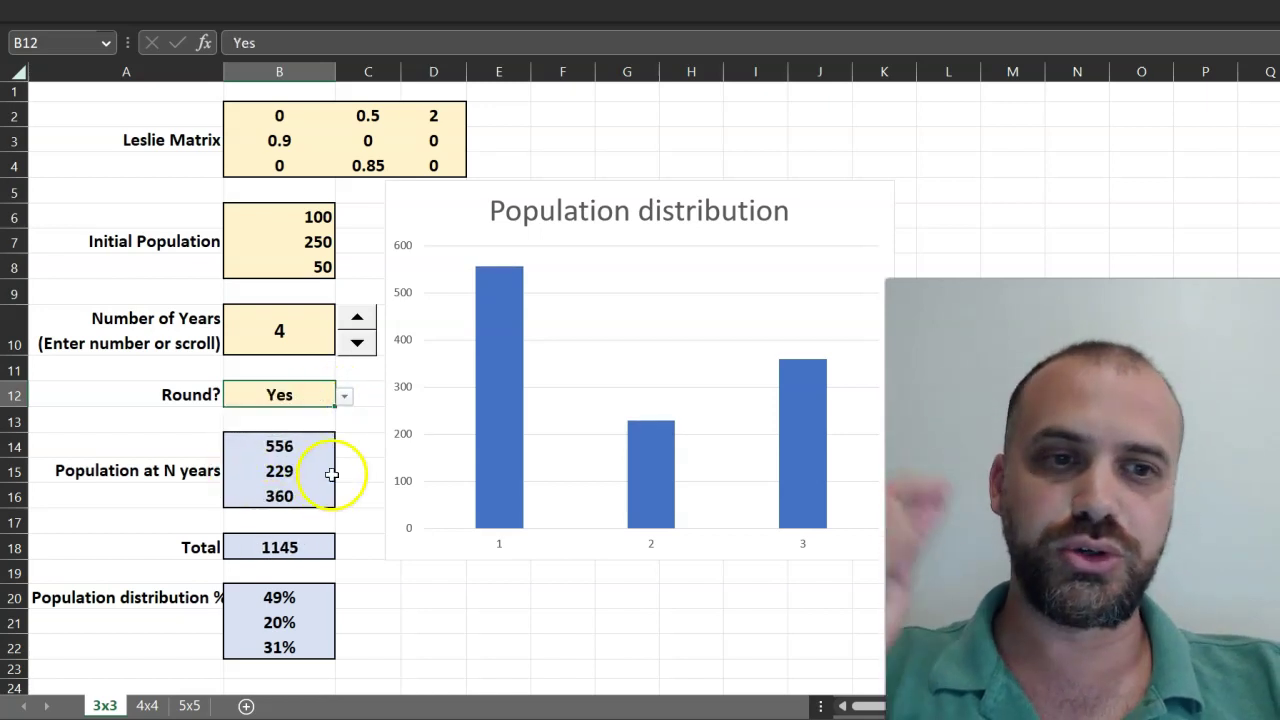
{"action": "left_click", "coordinate": [344, 396]}
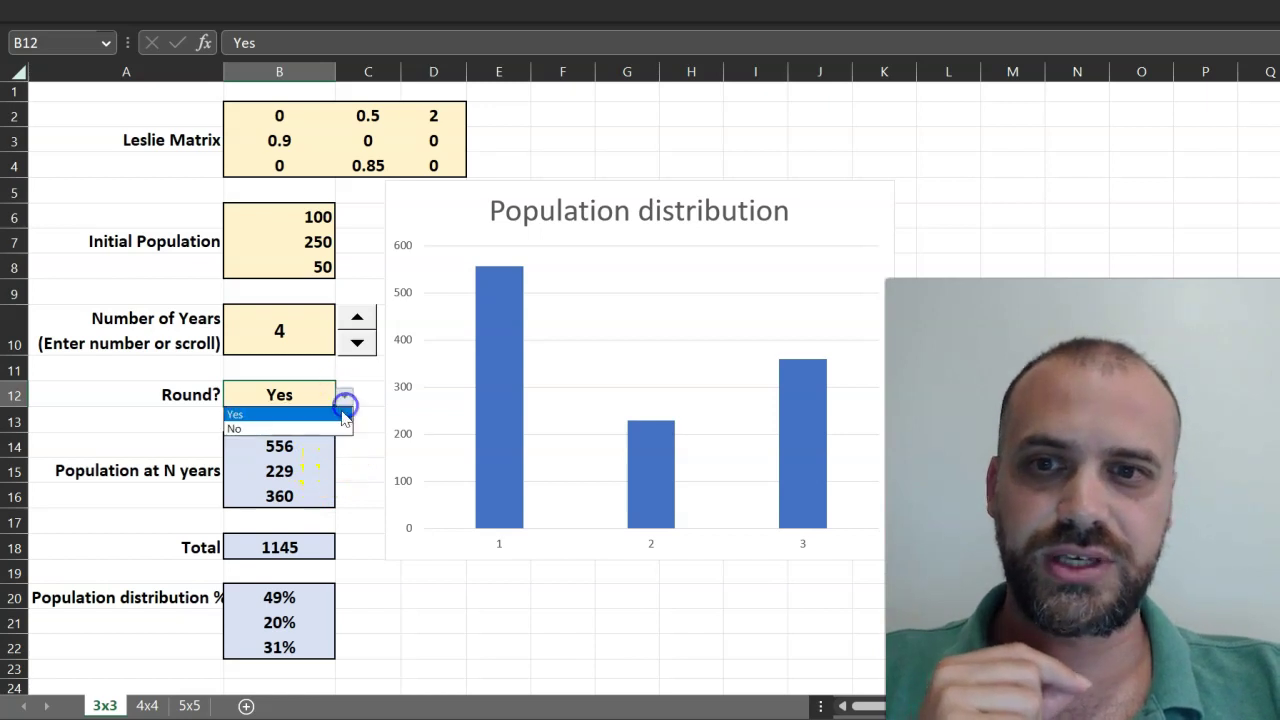
{"action": "left_click", "coordinate": [318, 428]}
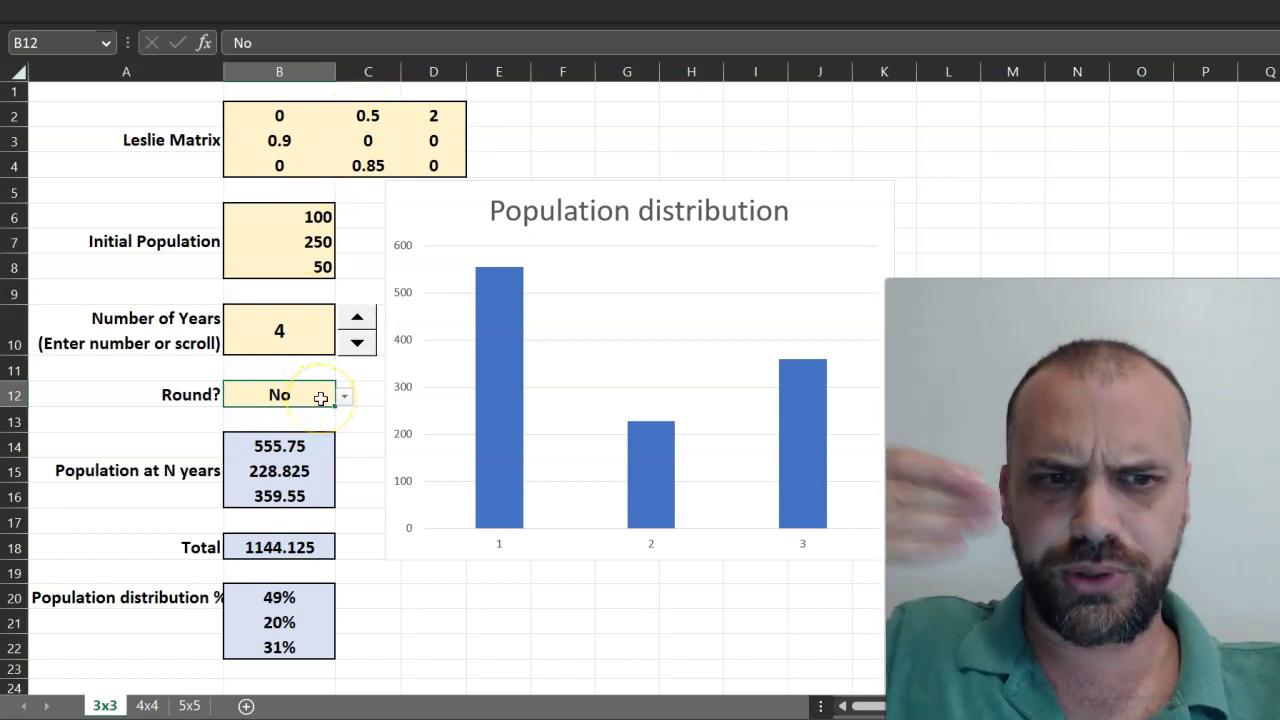
Select B14 to show its IF/MMULT population formula in the formula bar
{"action": "left_click", "coordinate": [279, 440]}
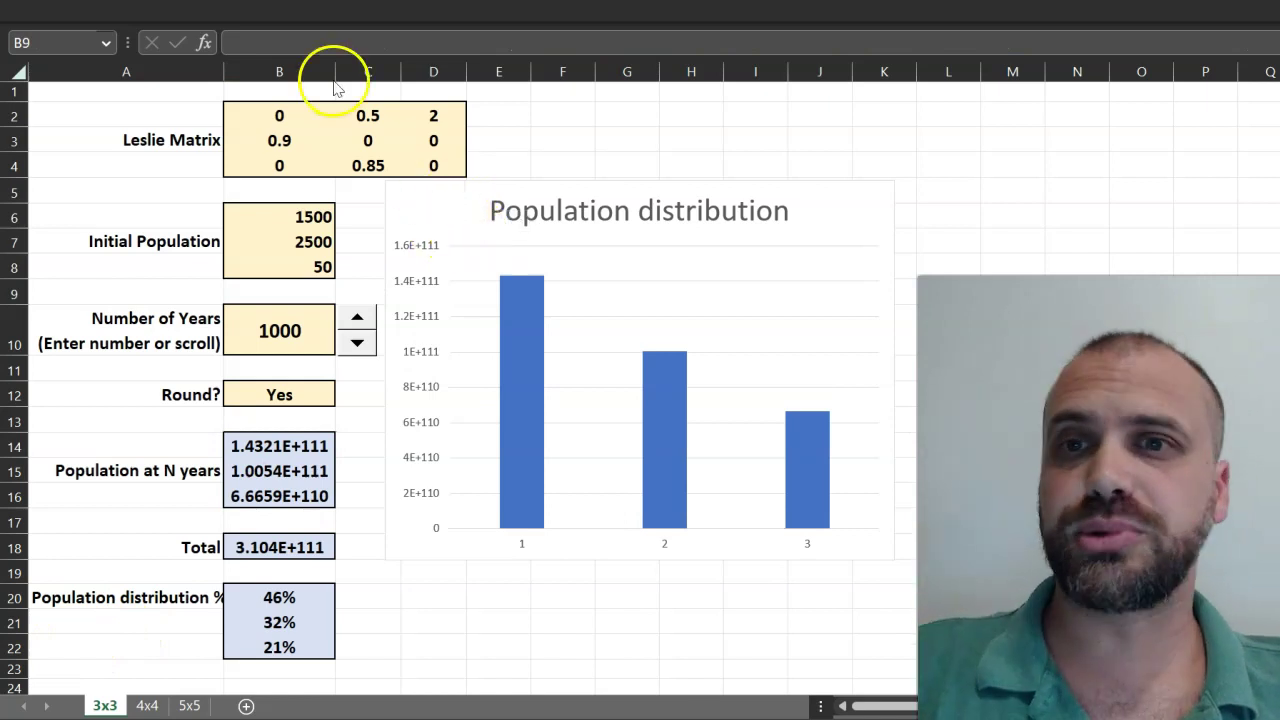
Review the Leslie matrix fertility rates: 0.5 in C2 and 2 in D2
{"action": "left_click", "coordinate": [356, 108]}
{"action": "left_click", "coordinate": [421, 114]}
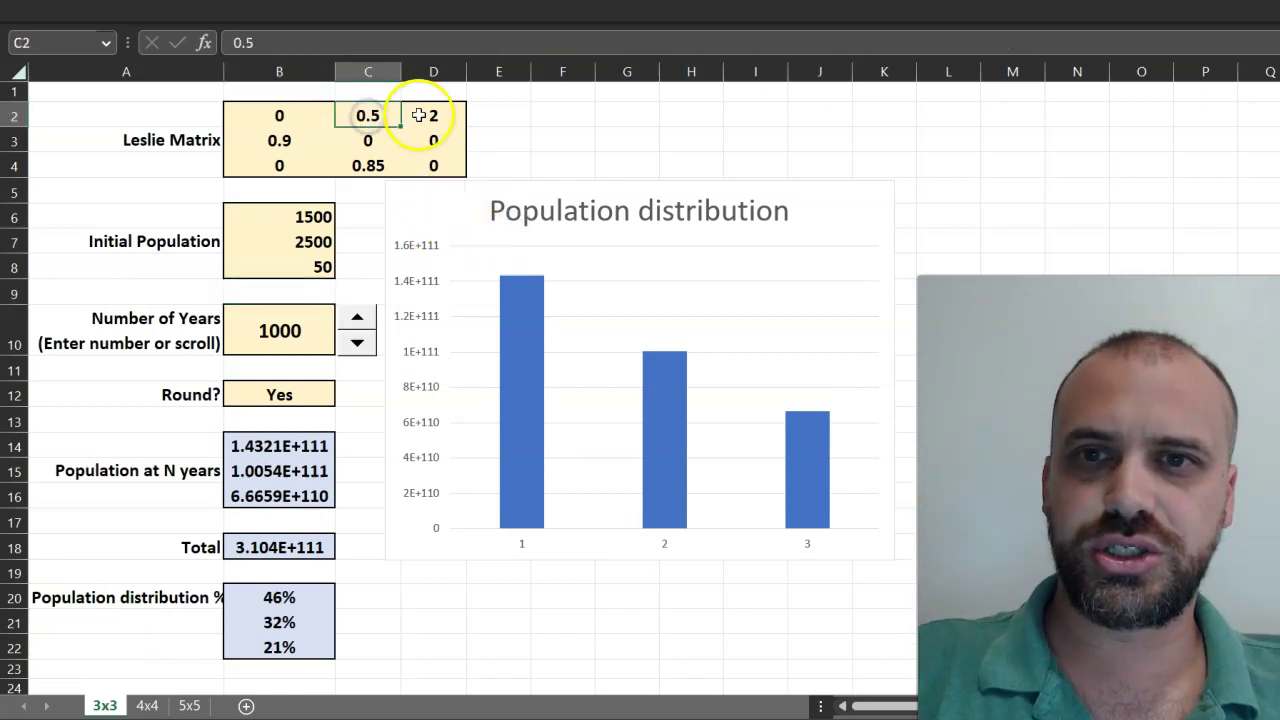
{"action": "left_click", "coordinate": [366, 108]}
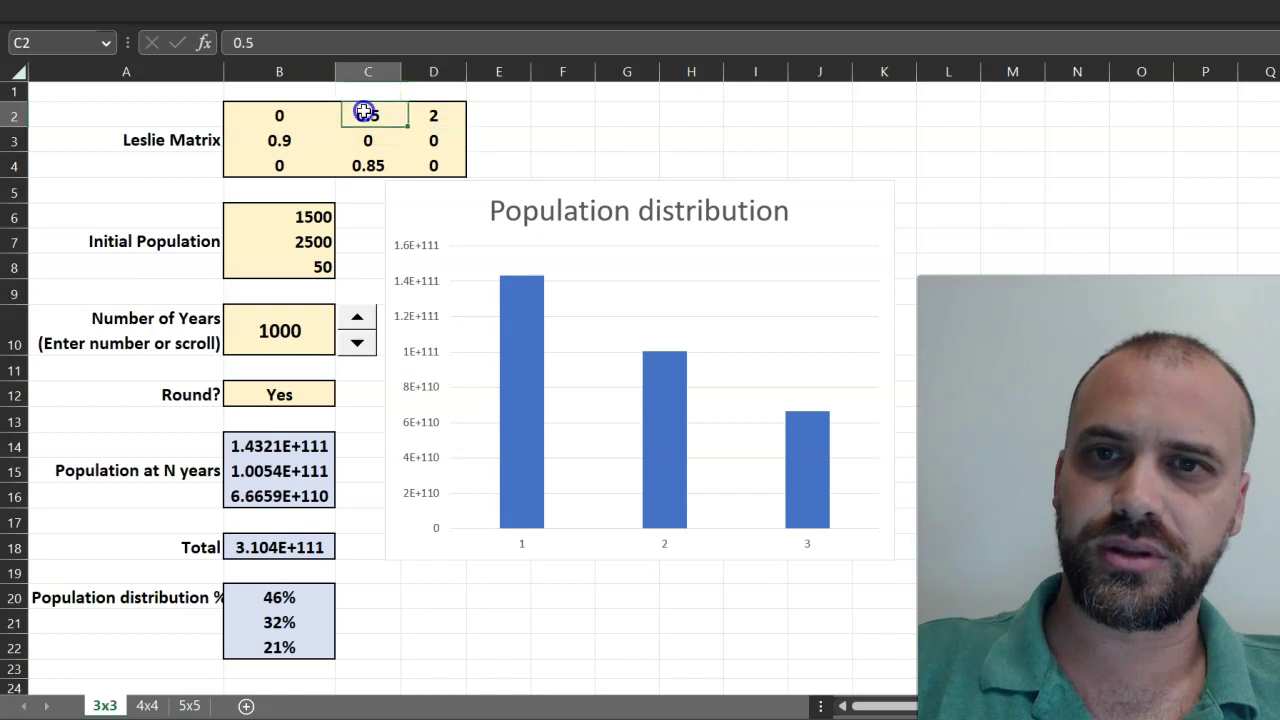
{"action": "left_click", "coordinate": [414, 113]}
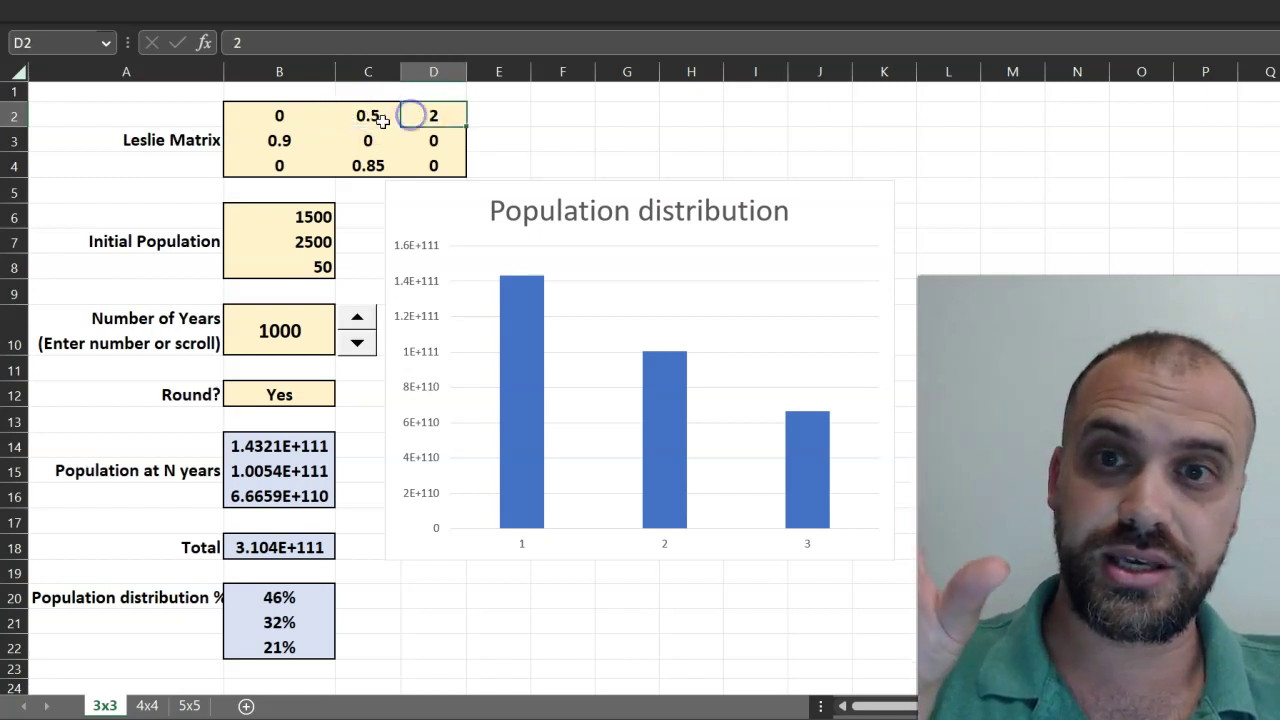
Review the Leslie matrix survival rates: 0.9 in B3 and 0.85 in C4
{"action": "left_click", "coordinate": [274, 140]}
{"action": "left_click", "coordinate": [355, 165]}
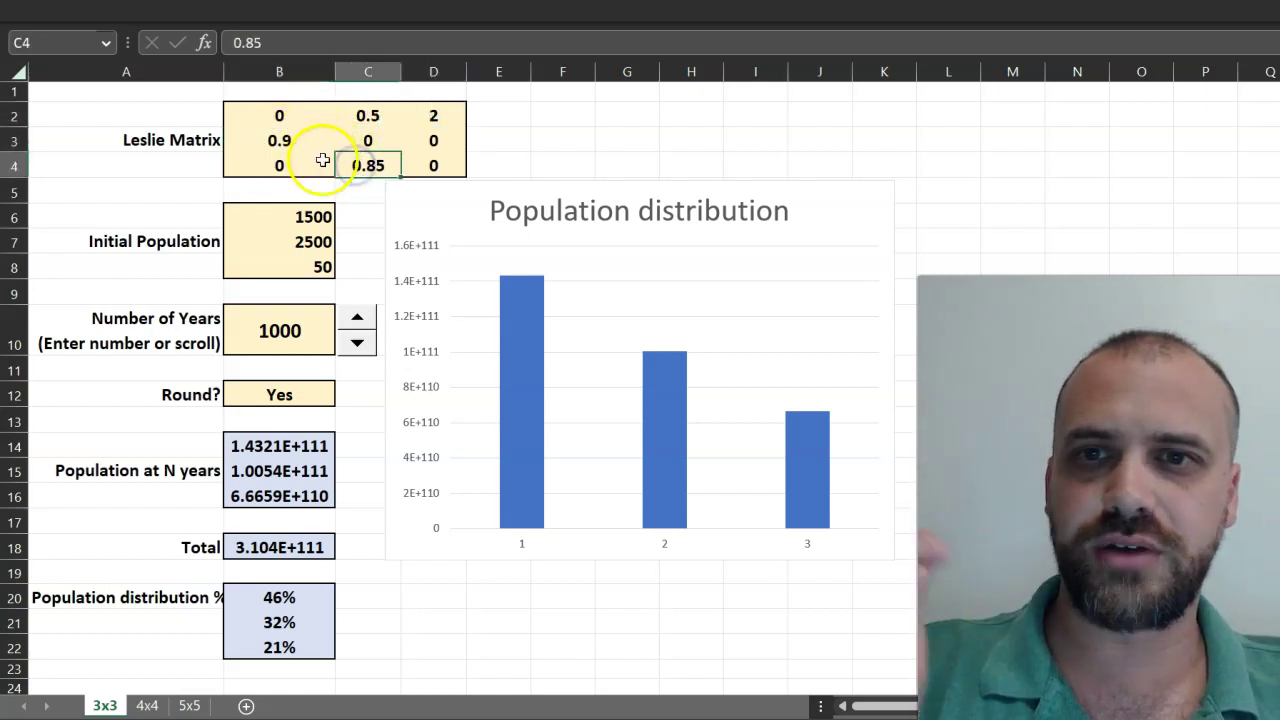
{"action": "left_click", "coordinate": [313, 150]}
{"action": "left_click", "coordinate": [345, 162]}
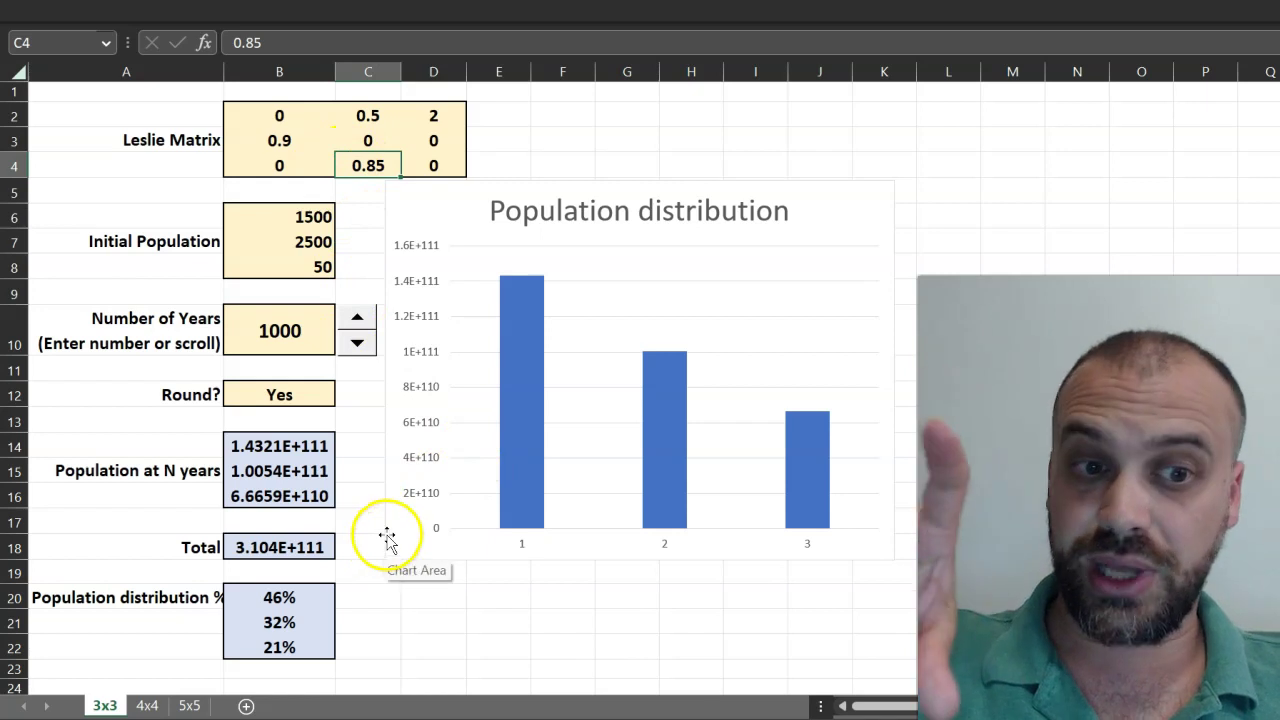
{"action": "left_click", "coordinate": [149, 706]}
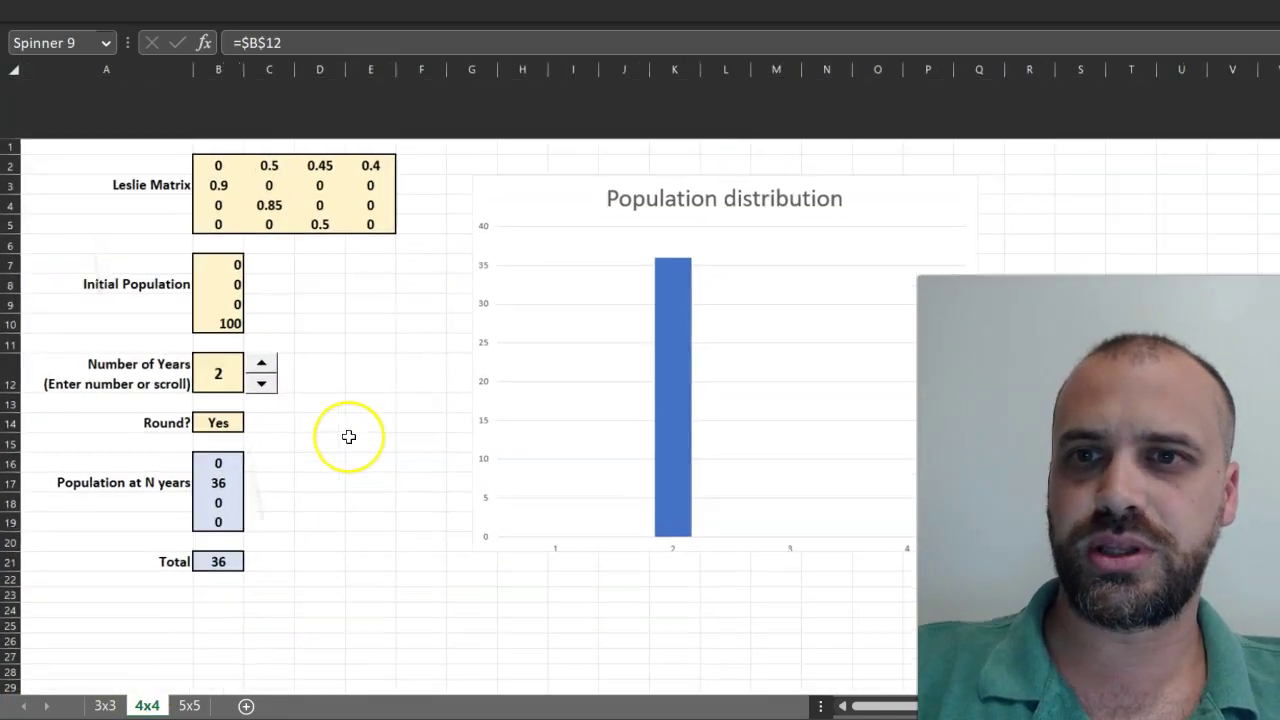
{"action": "left_click", "coordinate": [189, 703]}
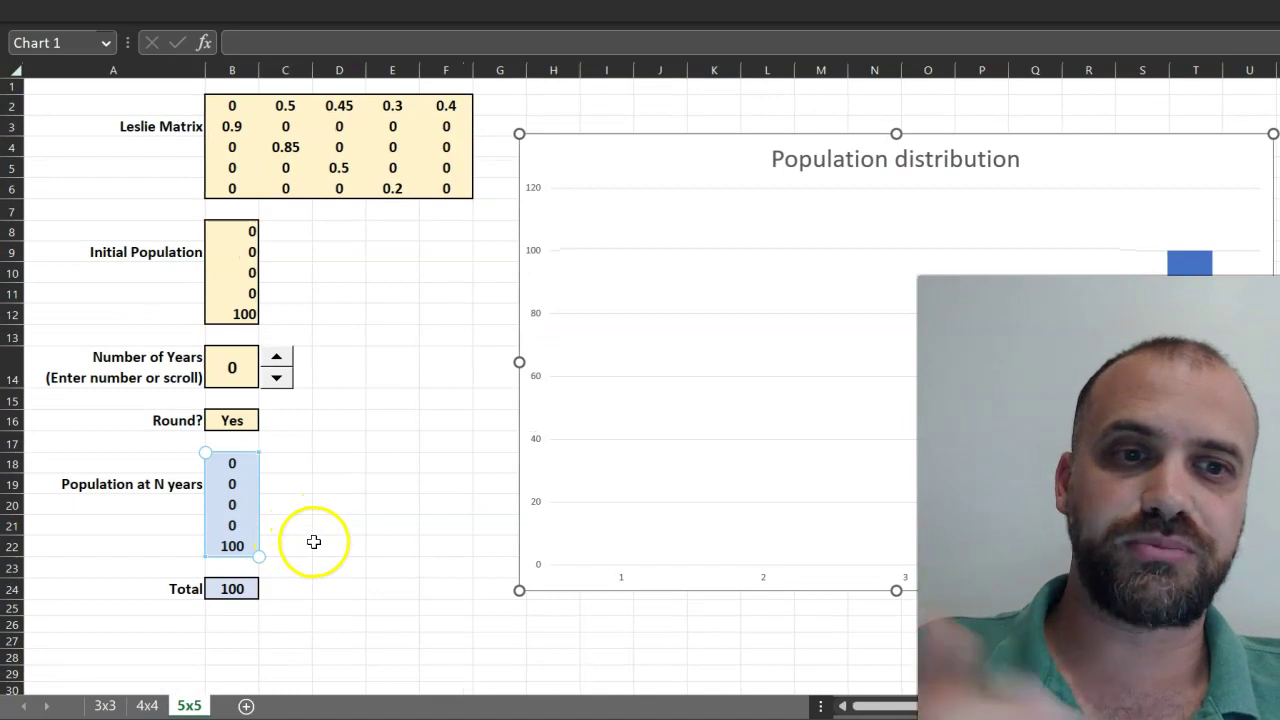
{"action": "left_click", "coordinate": [100, 704]}
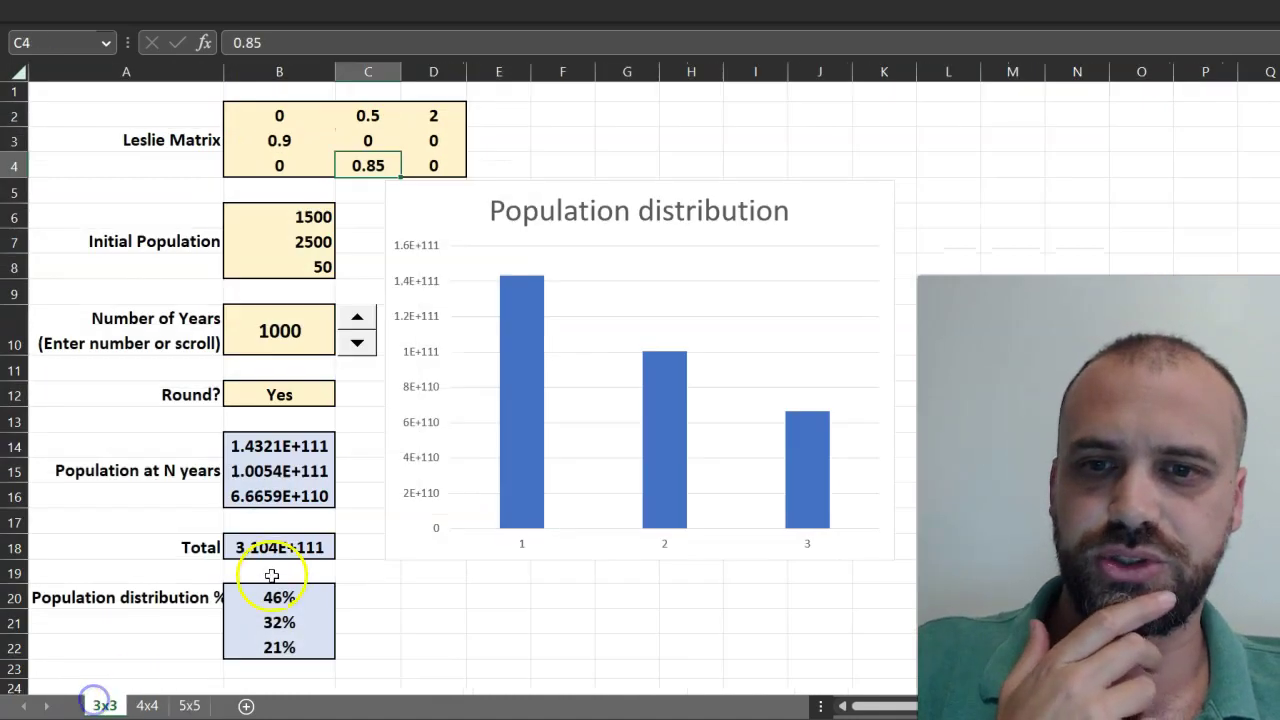
{"action": "left_click", "coordinate": [430, 245]}
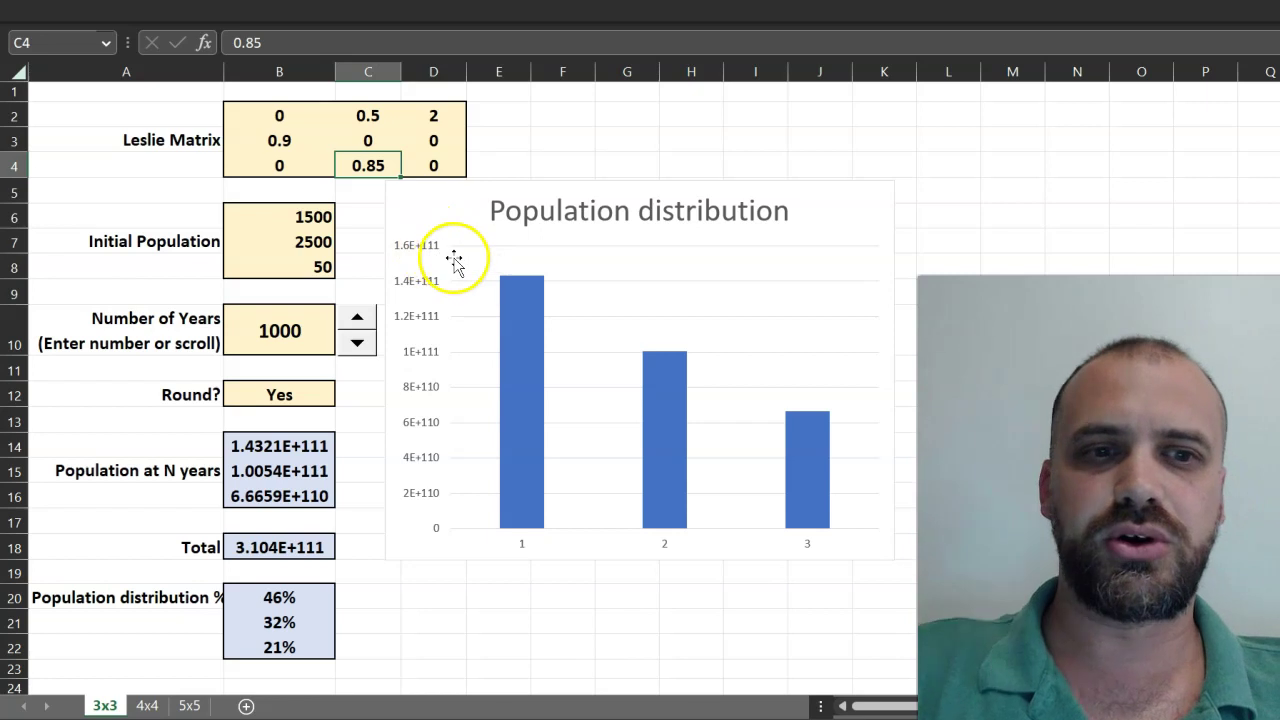